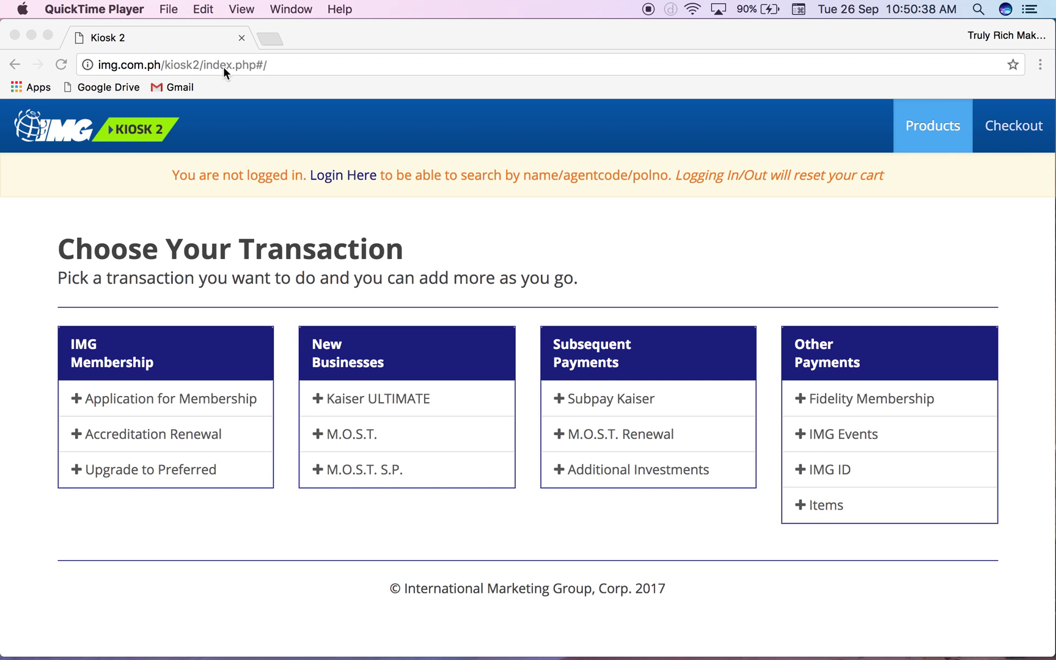
- Reload the kiosk at img.com.ph/kiosk2 and open the membership application page
{"action": "left_click", "coordinate": [302, 68]}
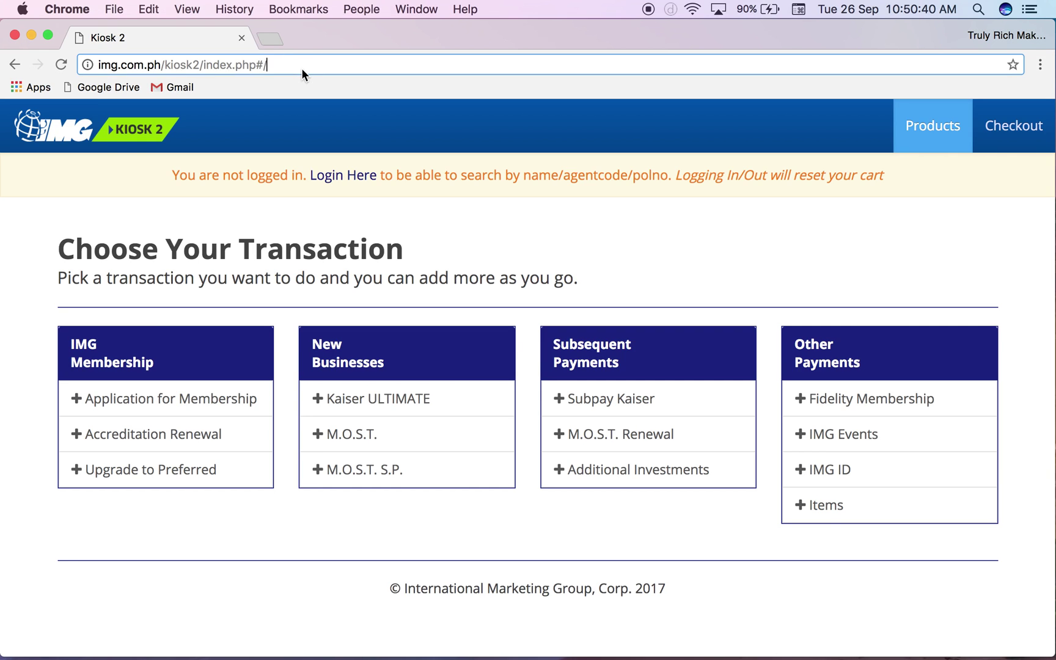
{"action": "left_click_drag", "start_coordinate": [327, 63], "coordinate": [208, 70]}
{"action": "key", "text": "BackSpace"}
{"action": "key", "text": "BackSpace"}
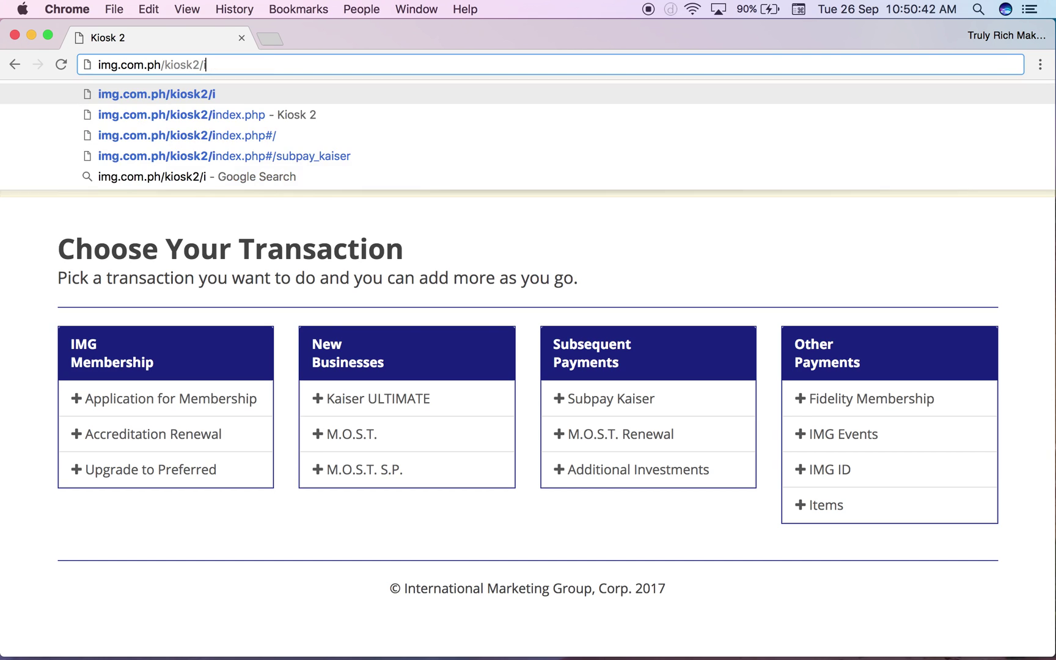
{"action": "key", "text": "Return"}
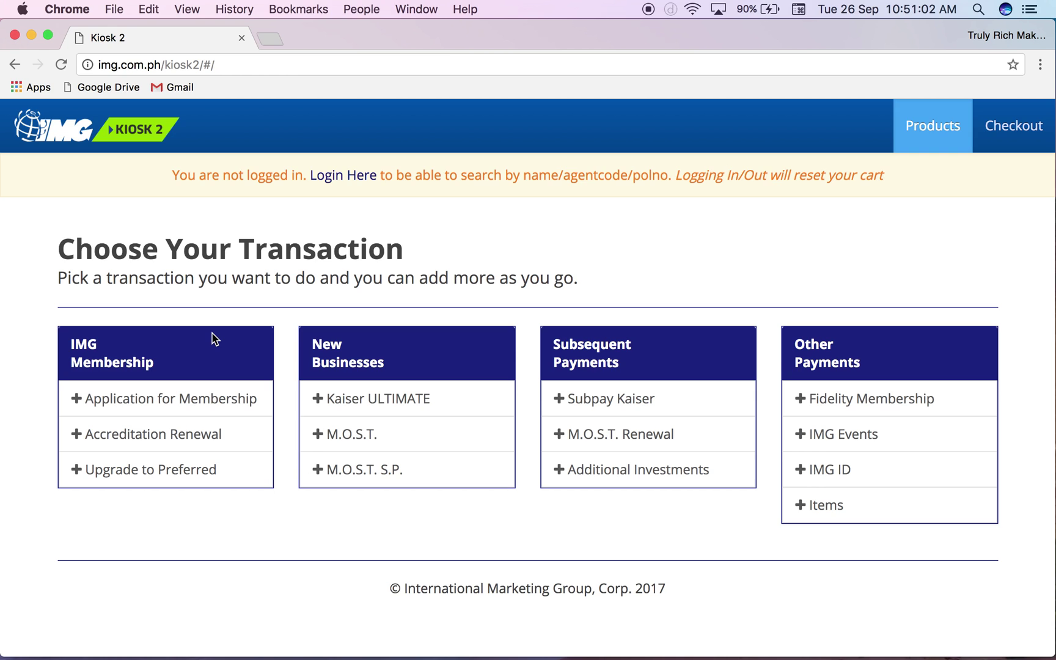
{"action": "left_click", "coordinate": [196, 407]}
{"action": "left_click", "coordinate": [362, 39]}
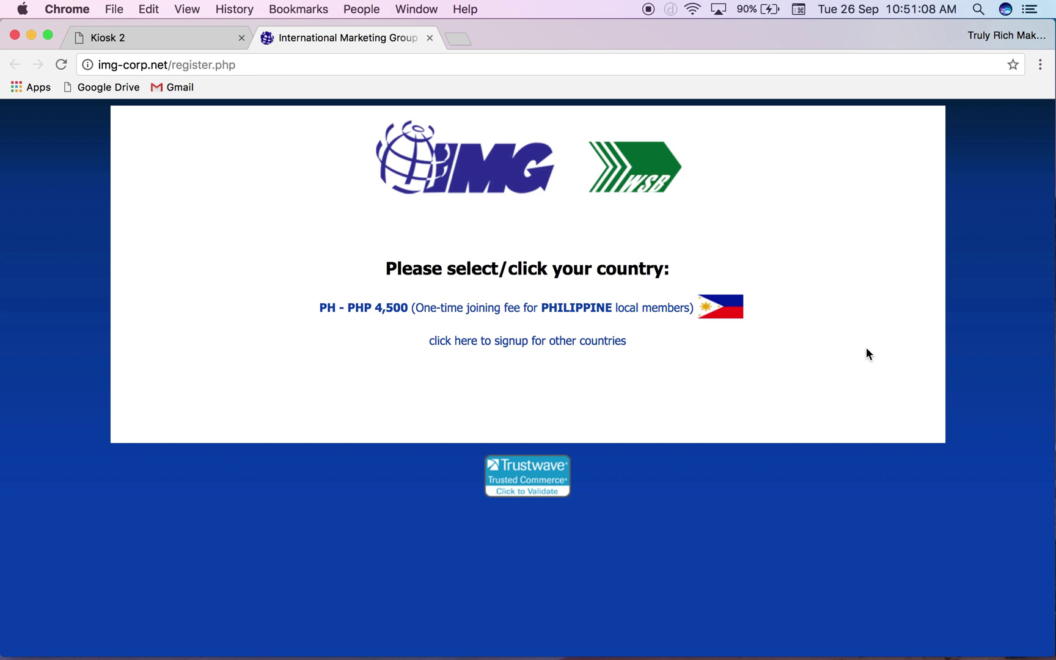
{"action": "left_click", "coordinate": [430, 37]}
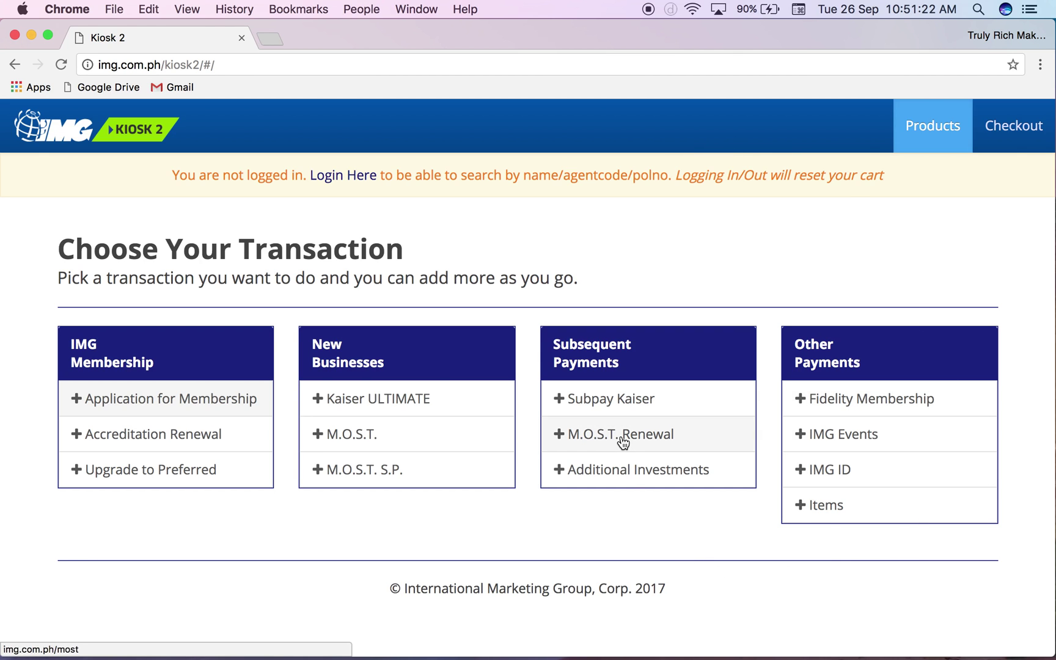
- Open the Kaiser Sub-pay form, search policies by the holder's surname, then clear the fruitless search
{"action": "left_click", "coordinate": [615, 399]}
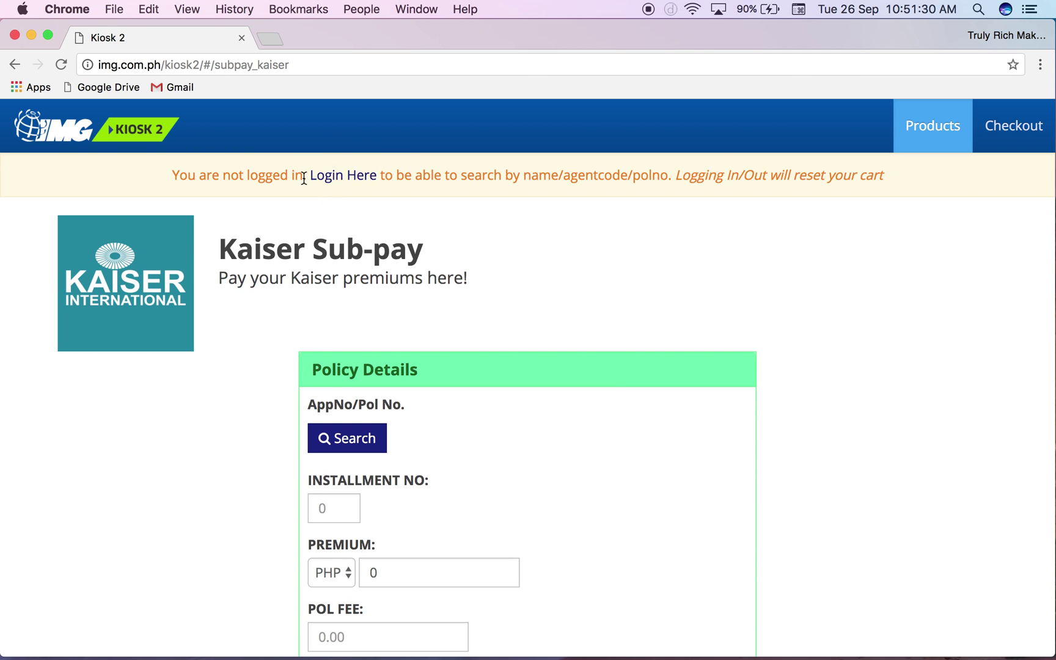
{"action": "left_click", "coordinate": [329, 448]}
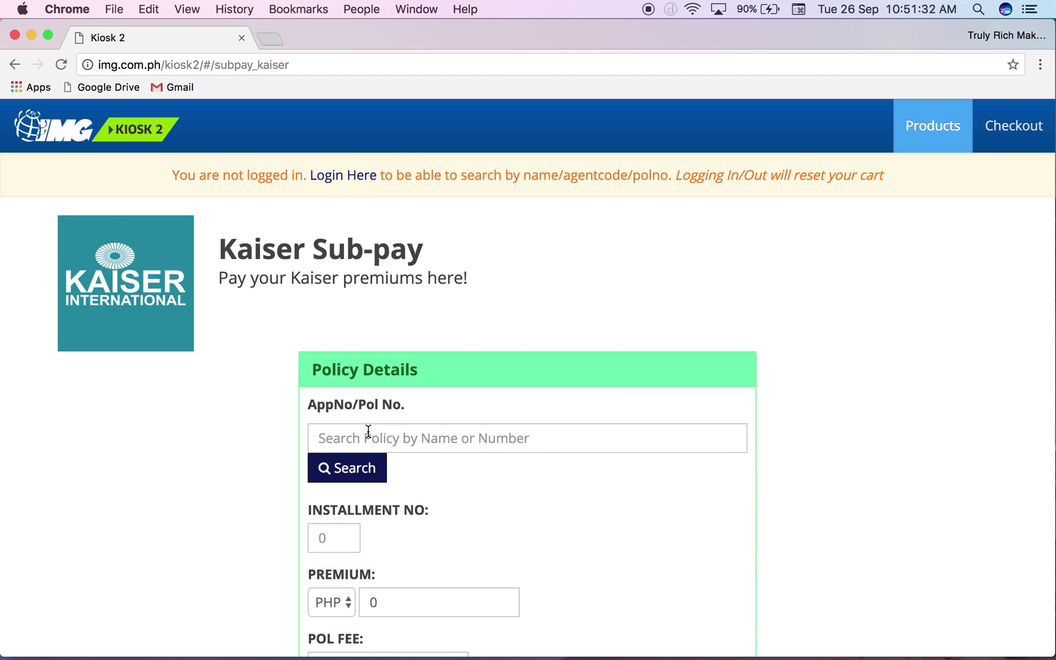
{"action": "left_click", "coordinate": [403, 432]}
{"action": "type", "text": "Far"}
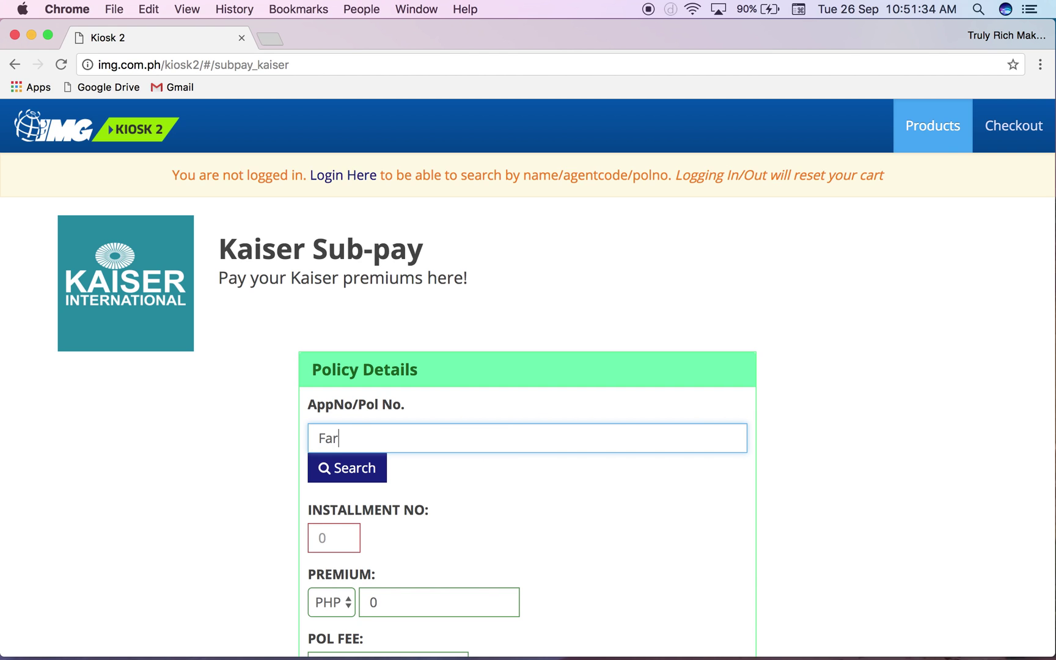
{"action": "type", "text": "iscal"}
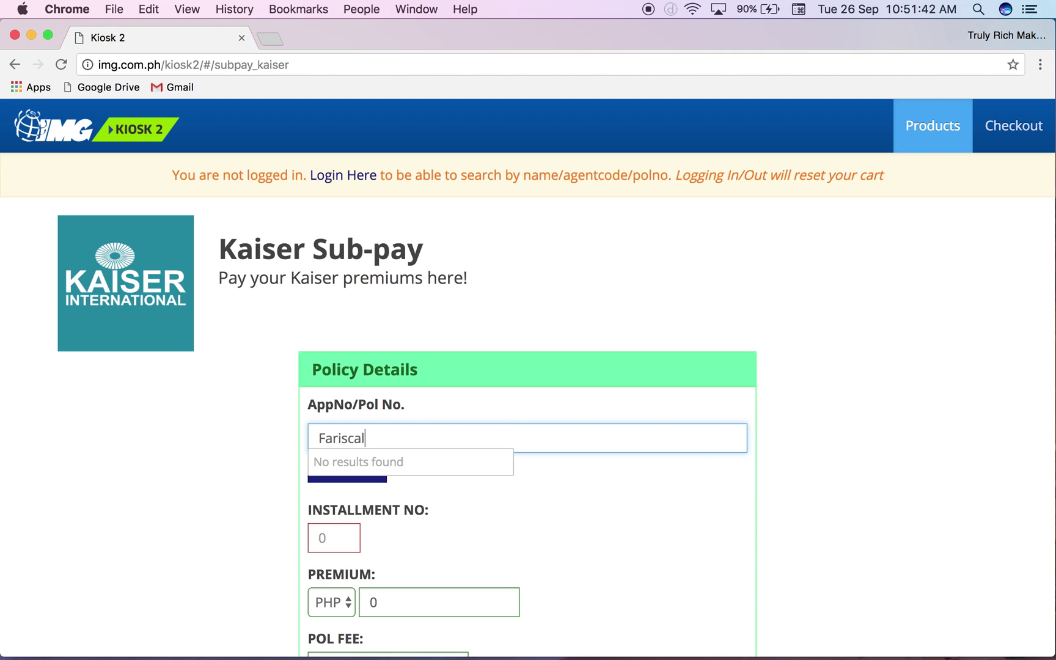
{"action": "key", "text": "super+a"}
{"action": "key", "text": "BackSpace"}
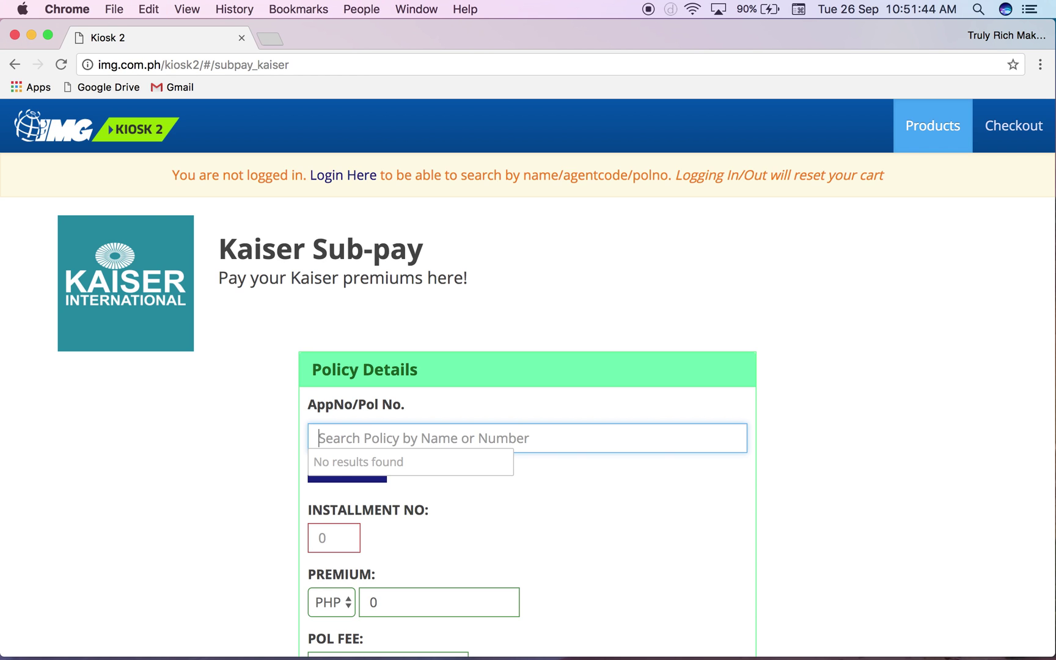
- Log in with the agent code and password, then reopen the Kaiser Sub-pay form
{"action": "left_click", "coordinate": [348, 182]}
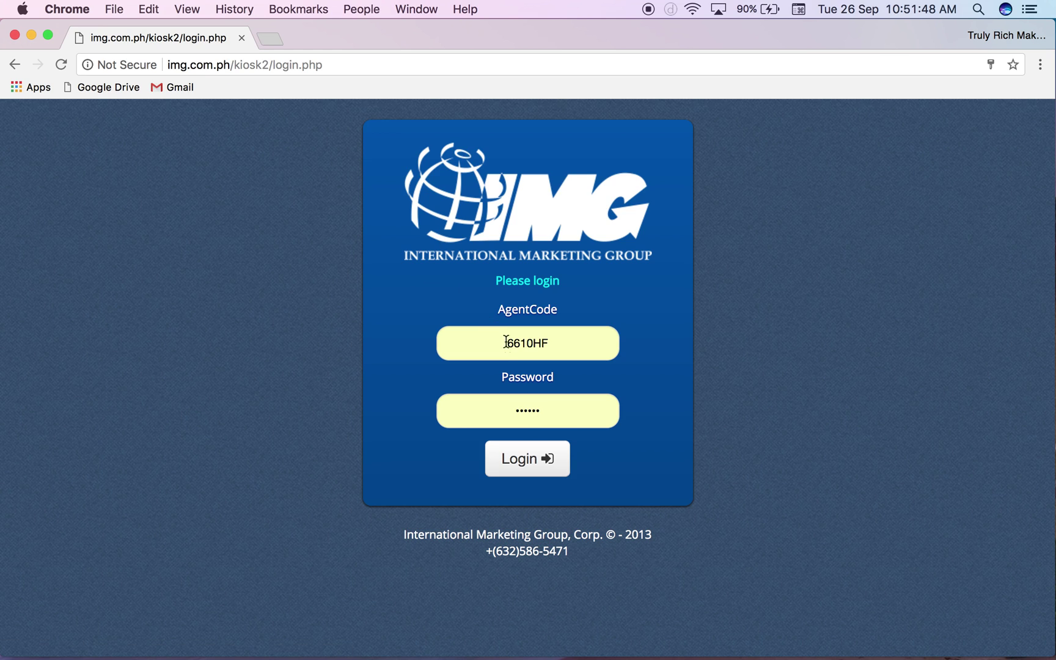
{"action": "left_click", "coordinate": [529, 466]}
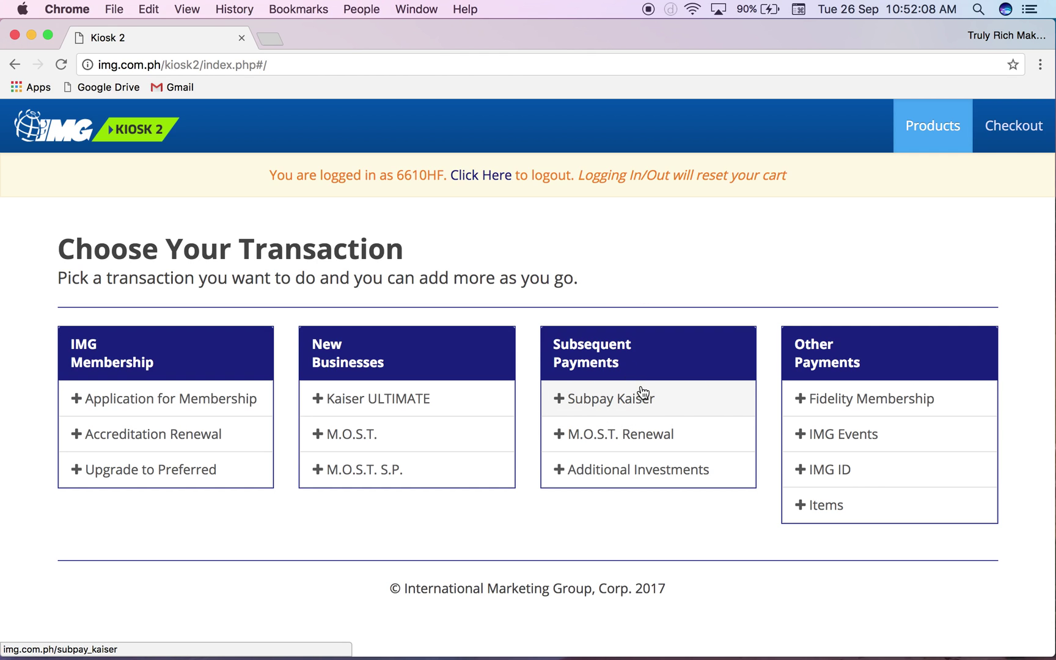
{"action": "left_click", "coordinate": [623, 399]}
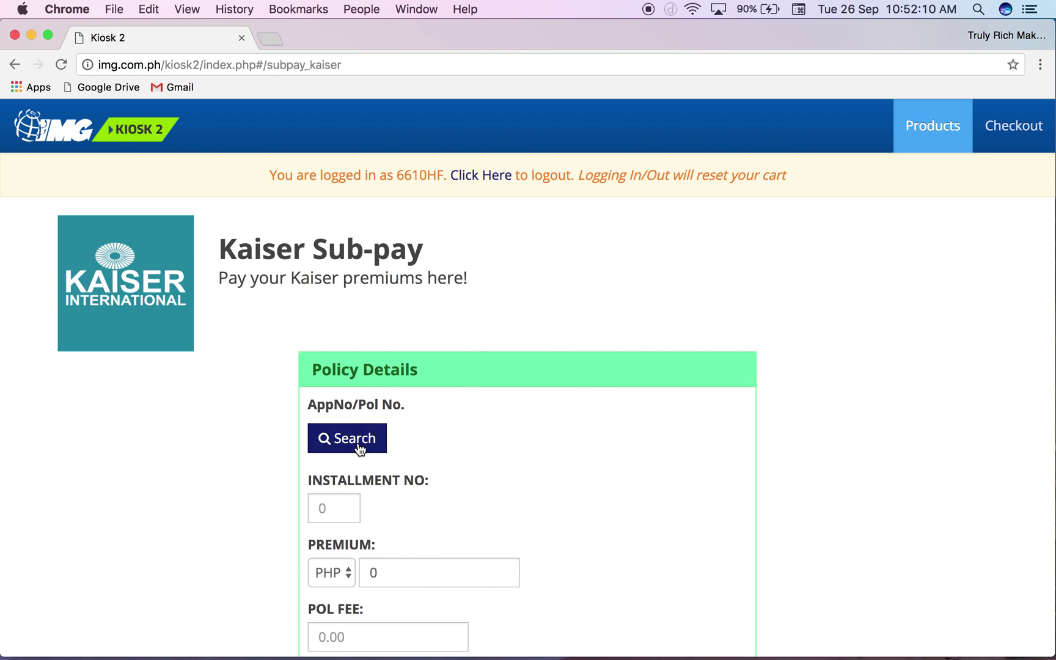
- Enter the policy holder's surname in the AppNo/Pol No. field
{"action": "left_click", "coordinate": [405, 439]}
{"action": "type", "text": "Faris"}
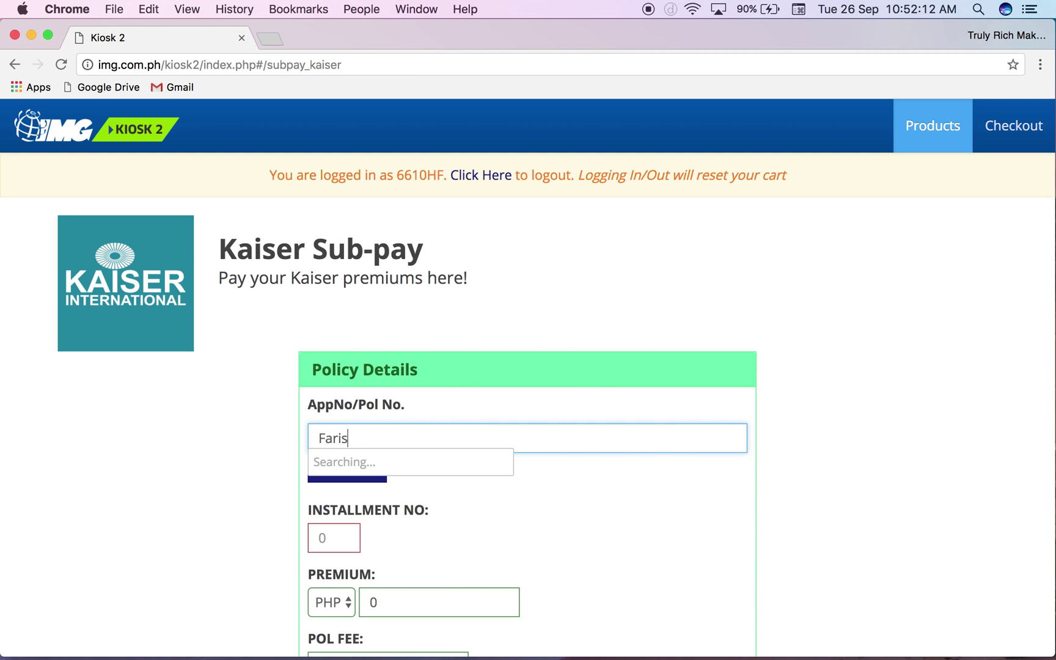
{"action": "type", "text": "cal"}
{"action": "scroll", "coordinate": [494, 380], "scroll_direction": "down", "scroll_amount": 3}
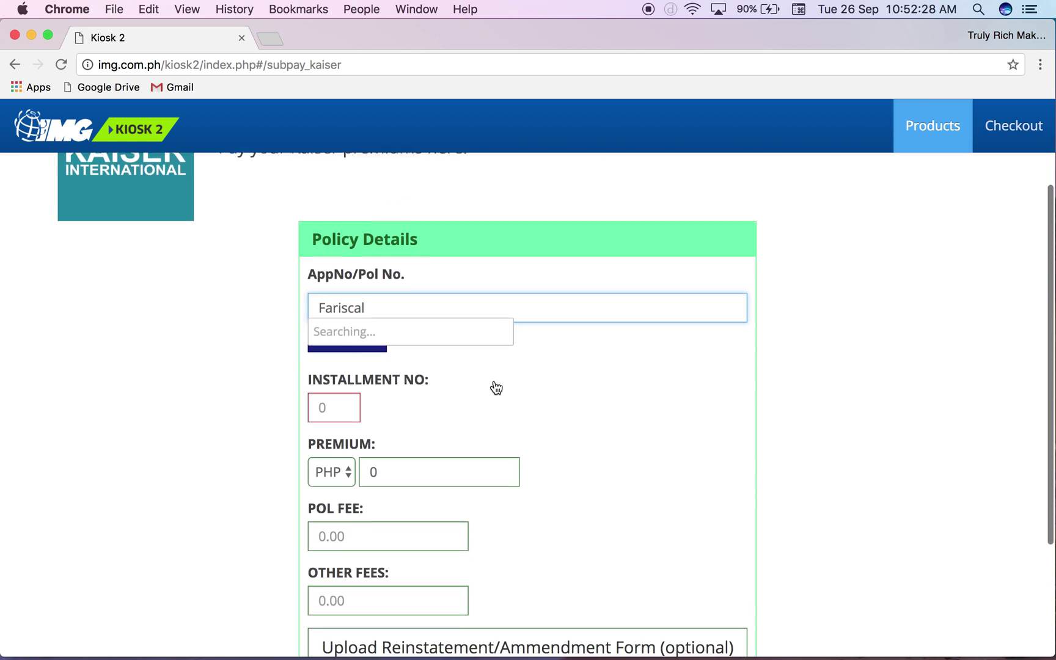
{"action": "scroll", "coordinate": [496, 387], "scroll_direction": "down", "scroll_amount": 1}
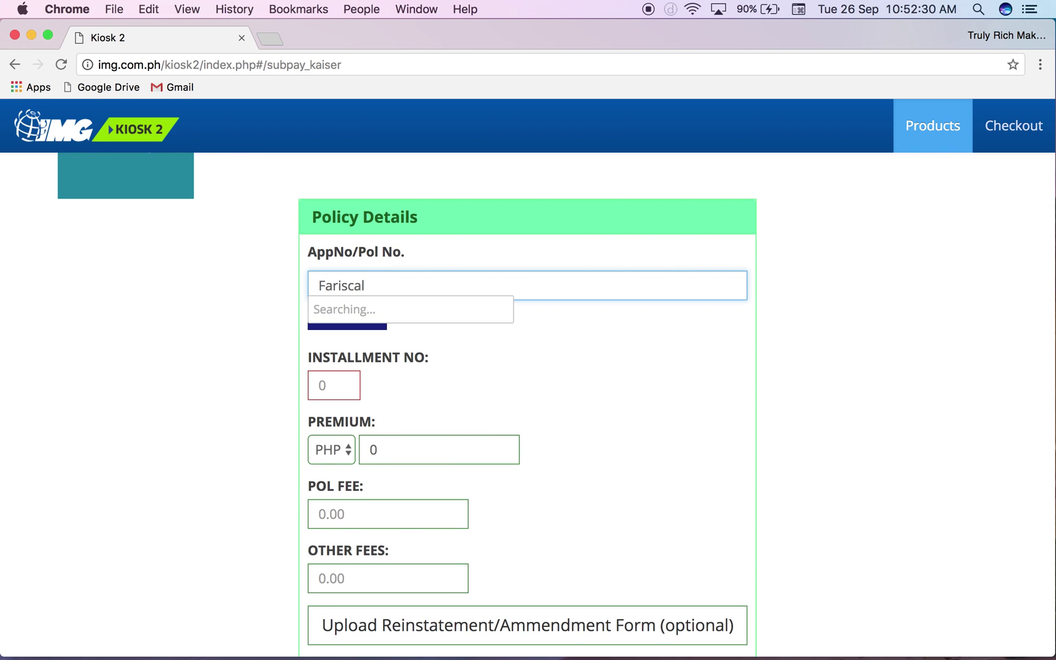
{"action": "scroll", "coordinate": [555, 411], "scroll_direction": "down", "scroll_amount": 1}
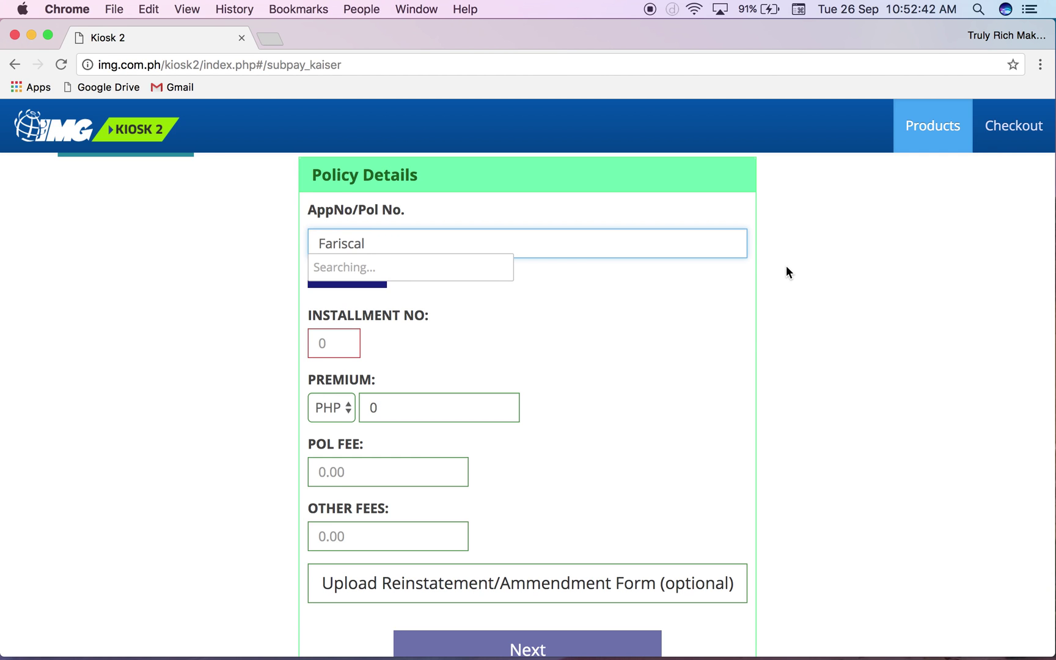
- Retype the surname in capitals and choose the matching Kaiser policy from the results
{"action": "key", "text": "BackSpace"}
{"action": "key", "text": "BackSpace"}
{"action": "type", "text": "l"}
{"action": "key", "text": "super+a"}
{"action": "type", "text": "DA"}
{"action": "key", "text": "BackSpace"}
{"action": "key", "text": "BackSpace"}
{"action": "type", "text": "FARISCAL"}
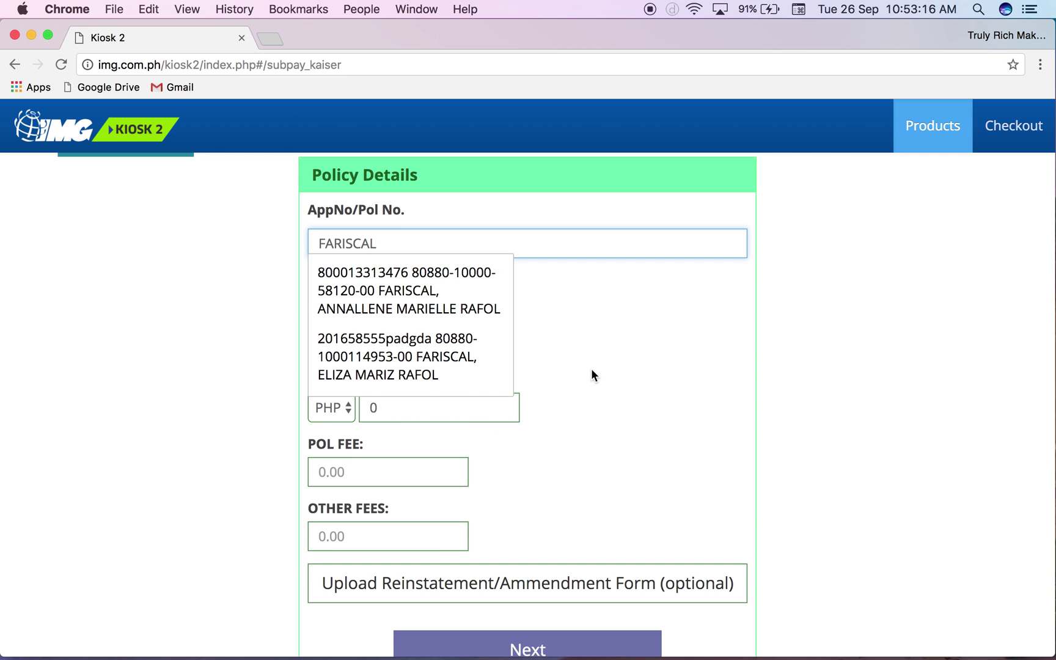
{"action": "left_click", "coordinate": [431, 366]}
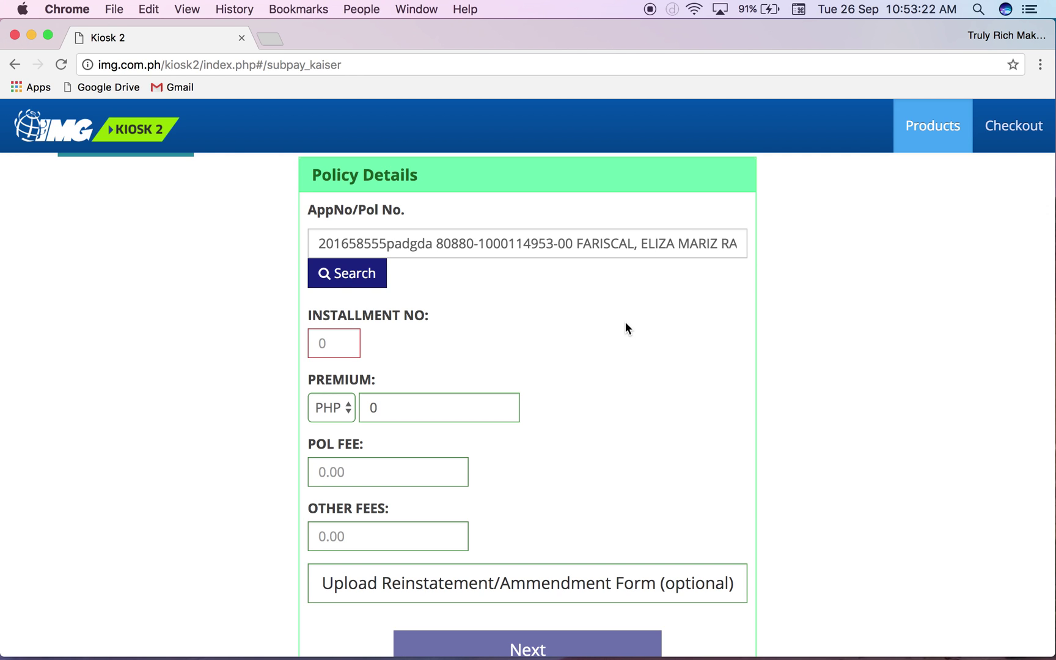
- Load the Kaiser Ultimate Subpay installment 5 premium of PHP 2941 and proceed to checkout
{"action": "left_click", "coordinate": [503, 338]}
{"action": "scroll", "coordinate": [502, 336], "scroll_direction": "down", "scroll_amount": 1}
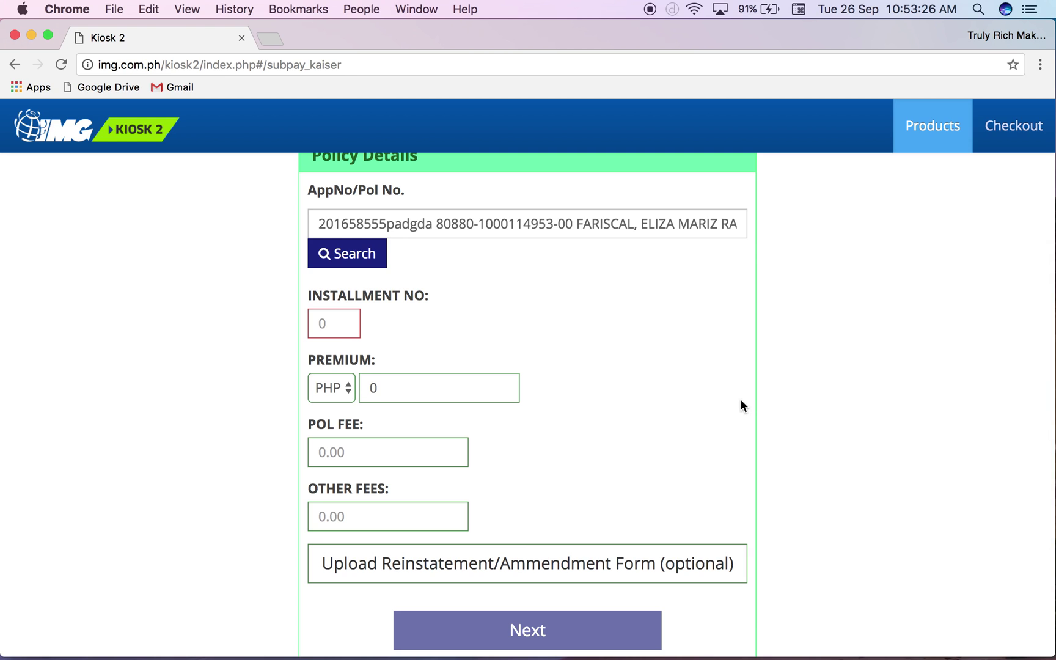
{"action": "left_click", "coordinate": [392, 394]}
{"action": "left_click", "coordinate": [359, 445]}
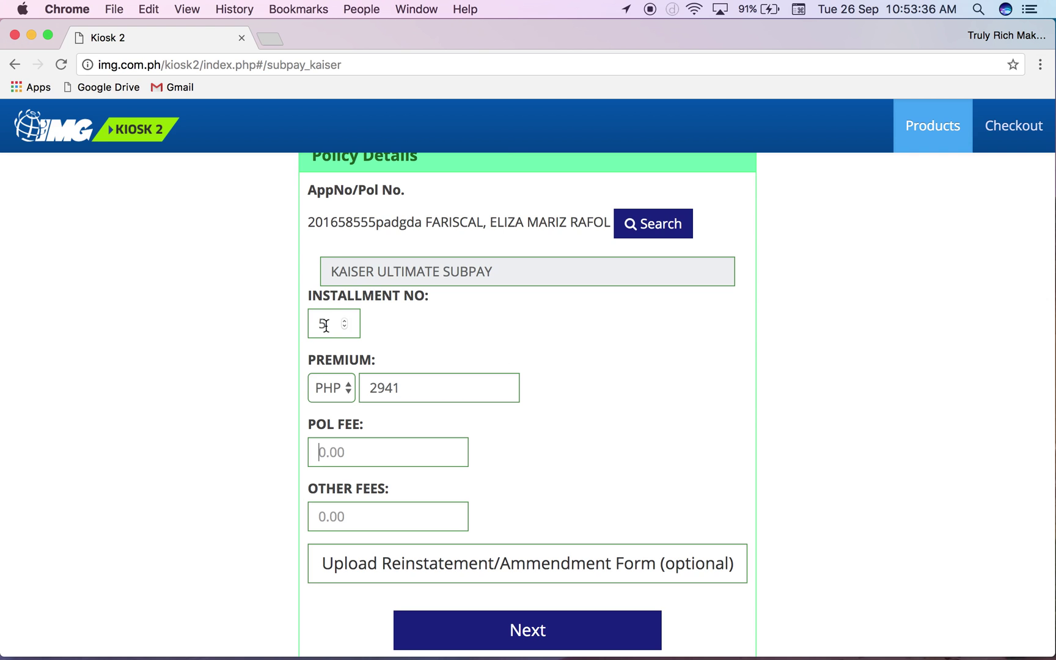
{"action": "scroll", "coordinate": [690, 467], "scroll_direction": "down", "scroll_amount": 2}
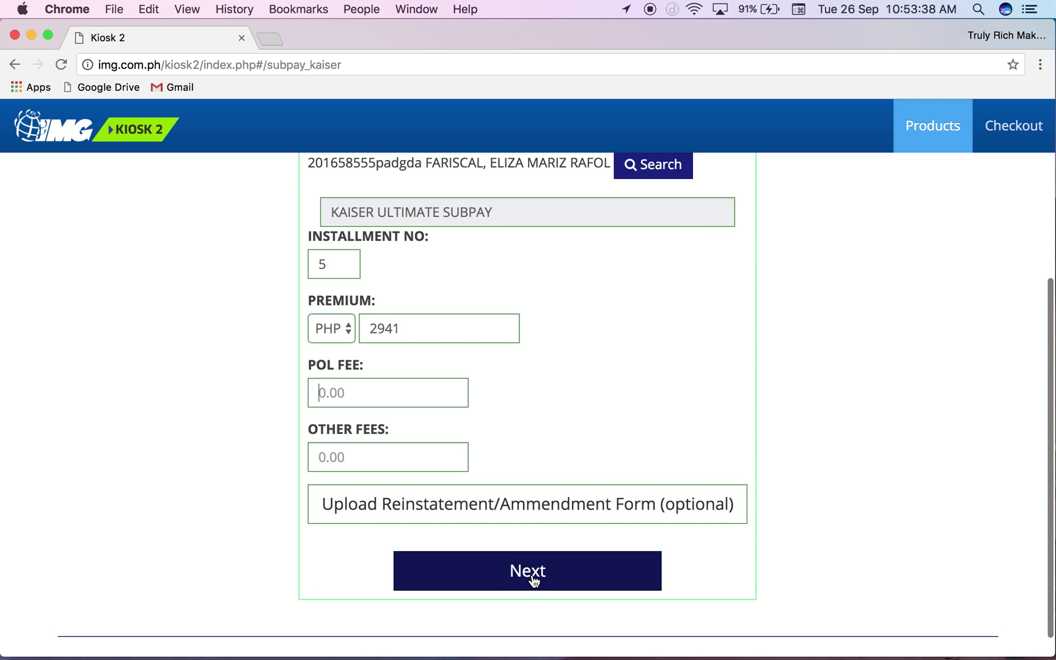
{"action": "left_click", "coordinate": [533, 577]}
- Enter the buyer's first name, last name and e-mail address on the checkout form
{"action": "left_click", "coordinate": [469, 373]}
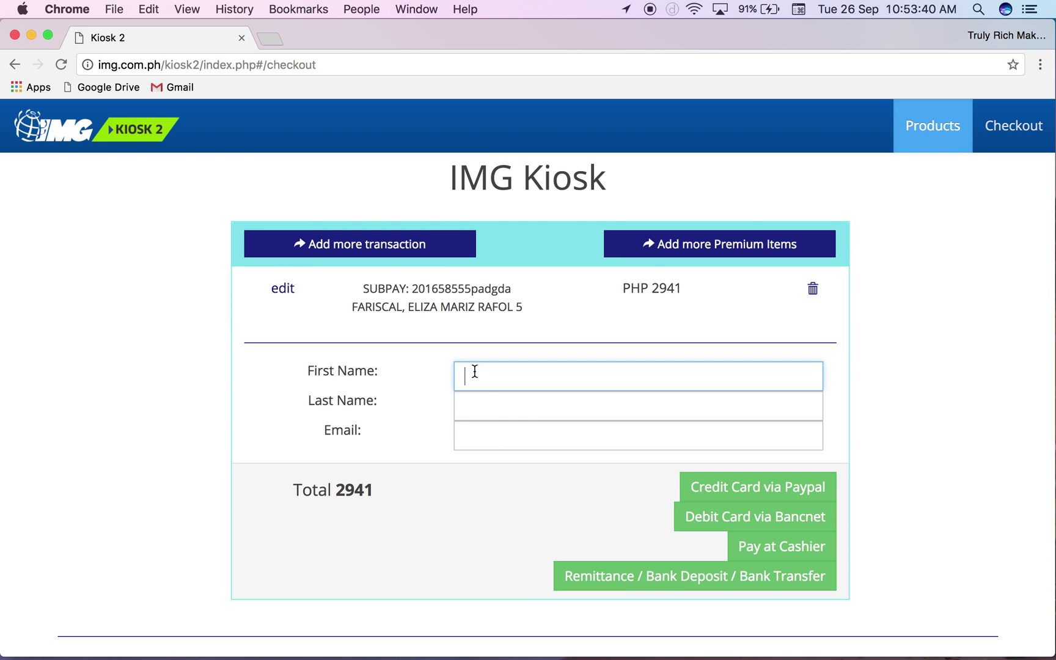
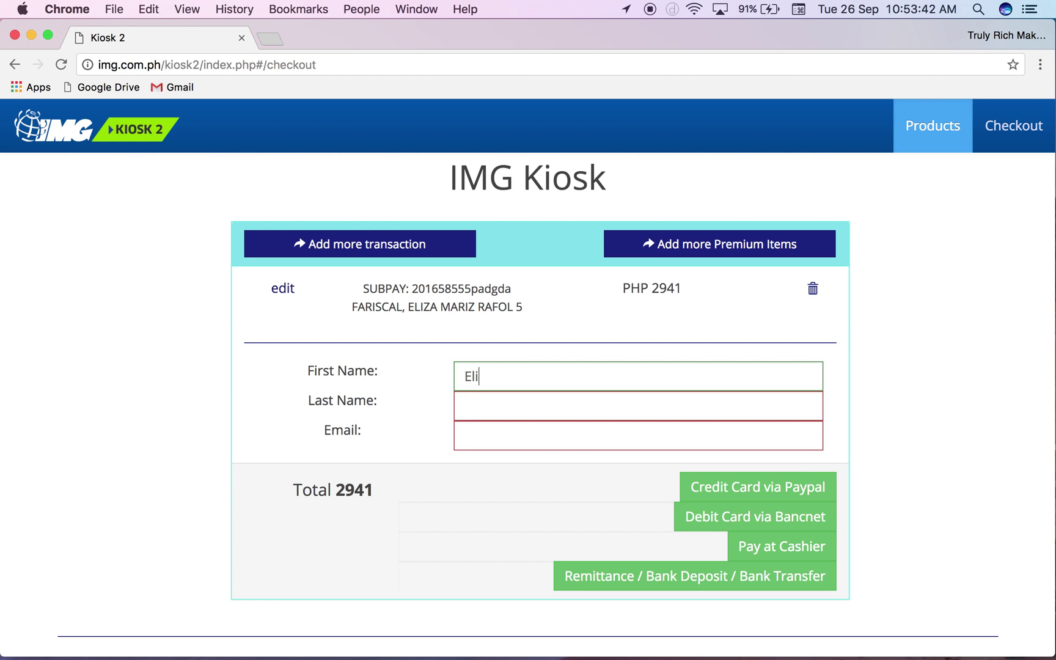
{"action": "left_click", "coordinate": [638, 406]}
{"action": "left_click", "coordinate": [579, 378]}
{"action": "left_click", "coordinate": [487, 402]}
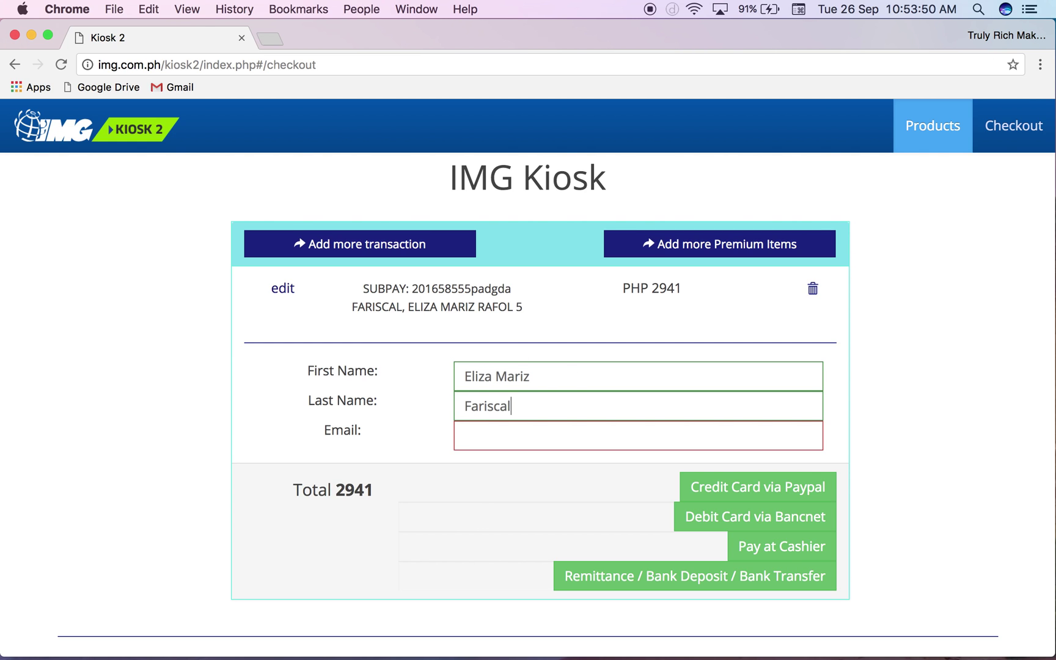
{"action": "left_click", "coordinate": [503, 430]}
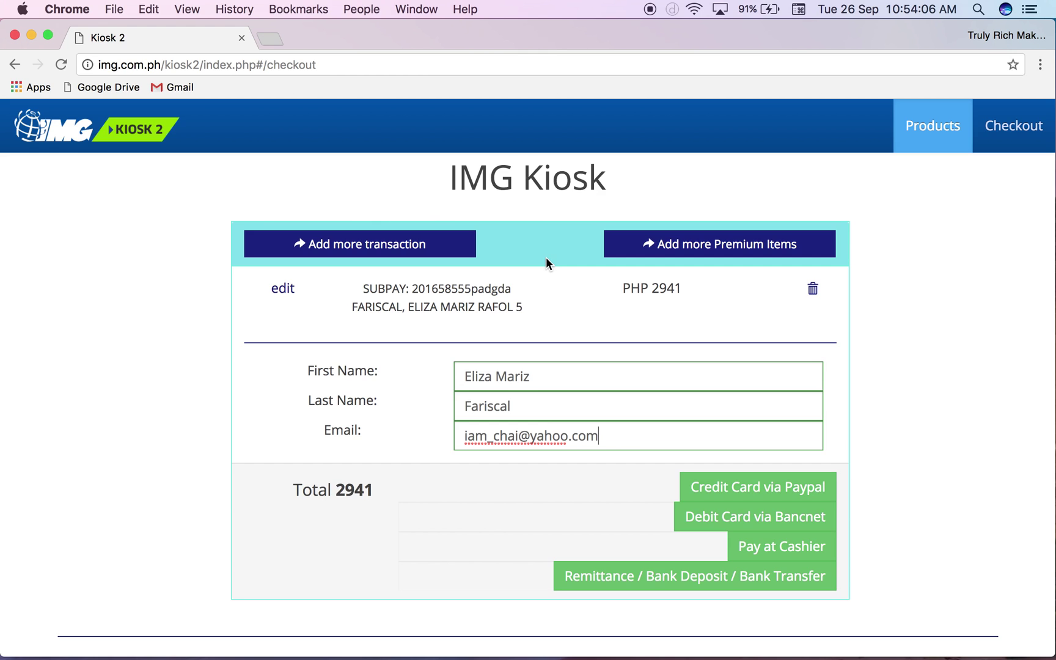
{"action": "left_click", "coordinate": [393, 251]}
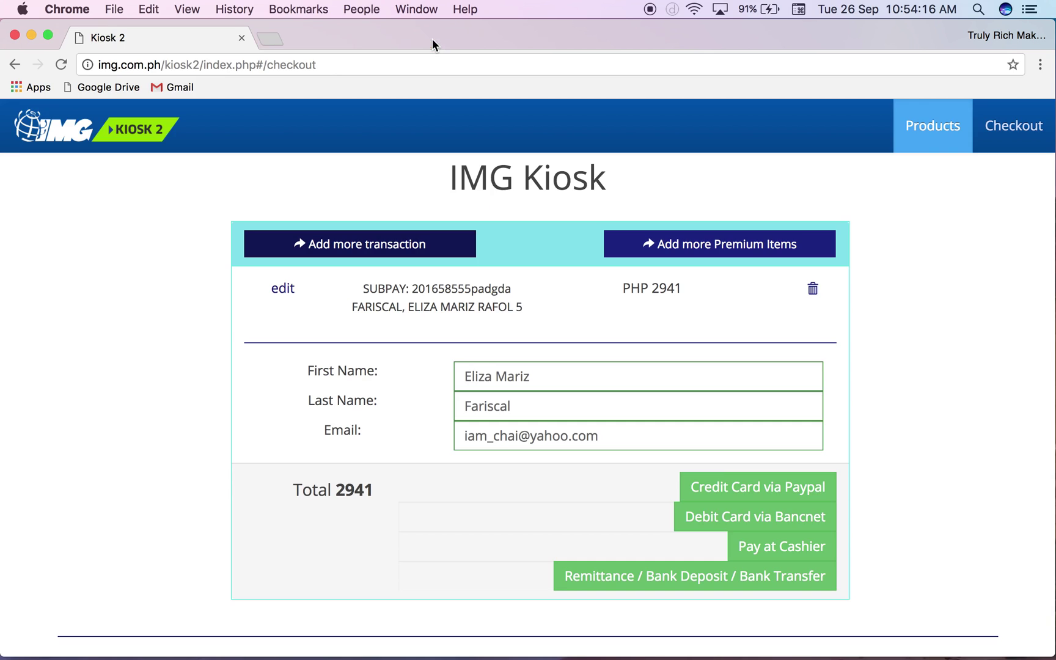
{"action": "right_click", "coordinate": [363, 249]}
{"action": "left_click", "coordinate": [390, 250]}
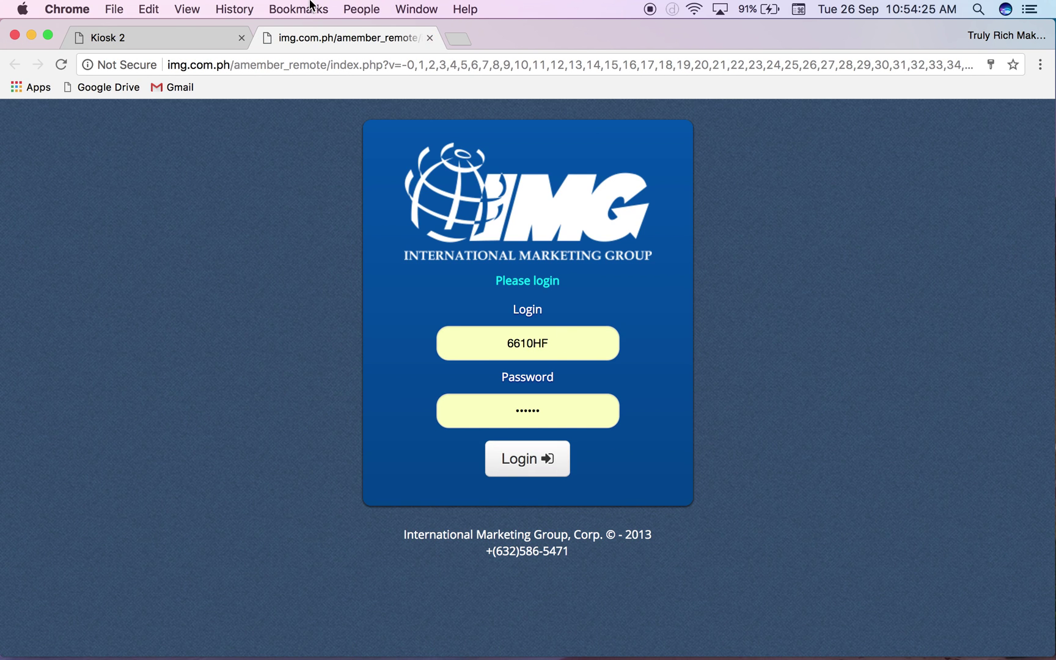
{"action": "left_click", "coordinate": [430, 38]}
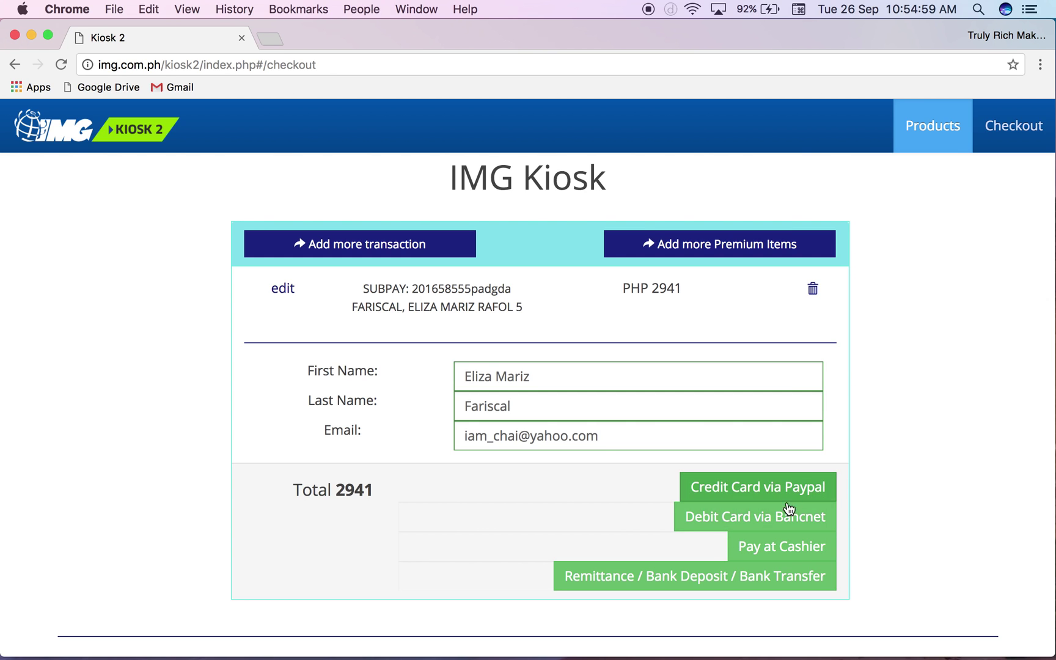
{"action": "left_click", "coordinate": [665, 581]}
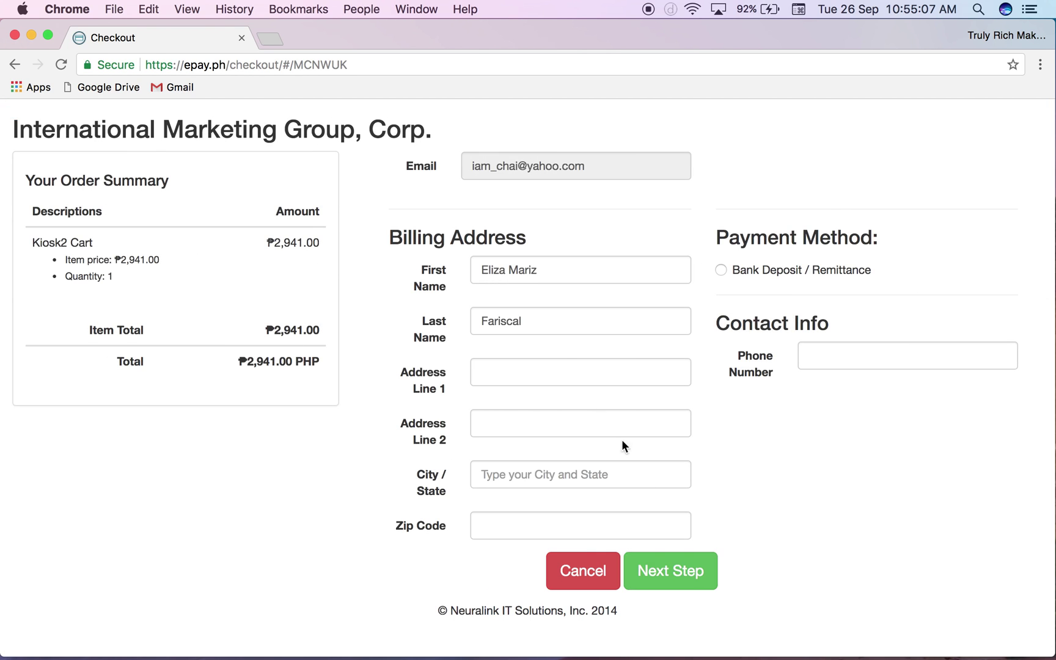
- Fill in the billing address line, city and zip code, and select Bank Deposit / Remittance
{"action": "left_click", "coordinate": [549, 376]}
{"action": "type", "text": "World"}
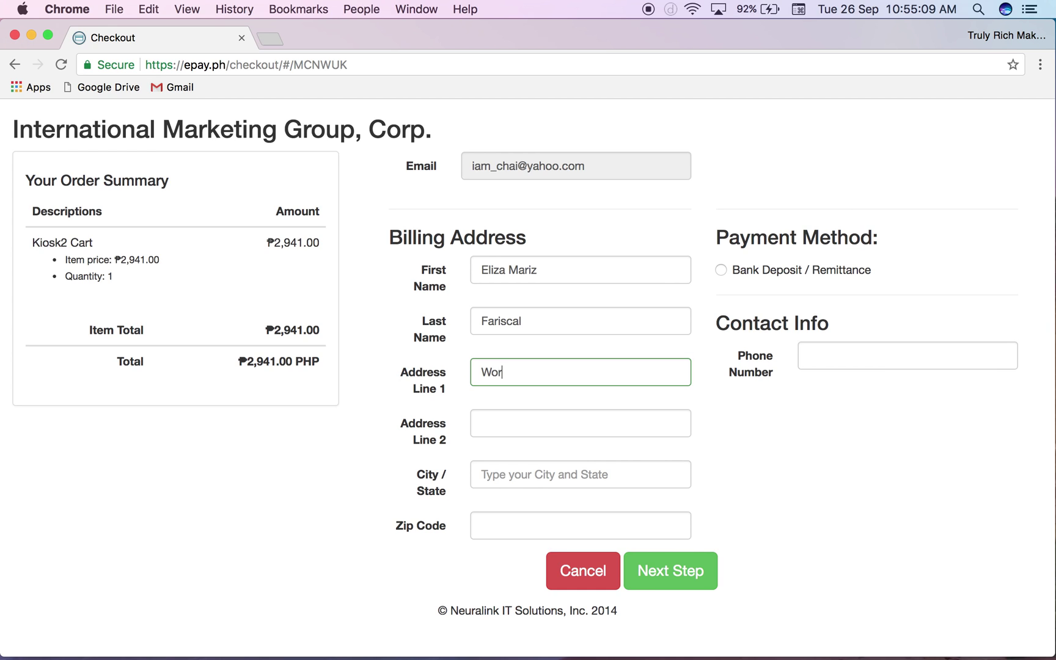
{"action": "key", "text": "Tab"}
{"action": "key", "text": "Tab"}
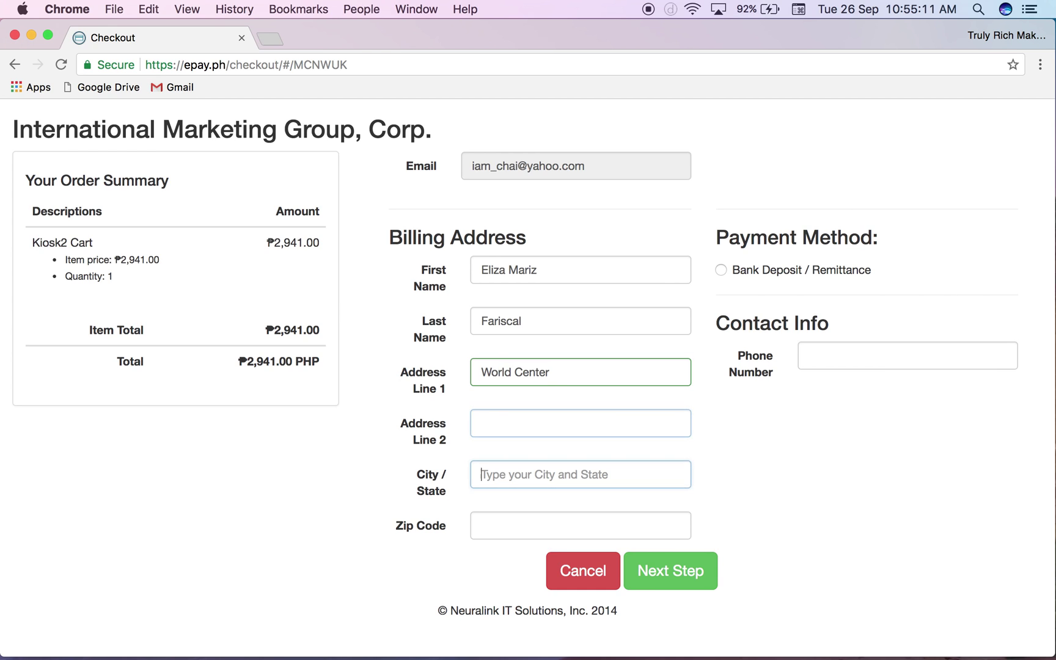
{"action": "type", "text": "Maak"}
{"action": "key", "text": "BackSpace"}
{"action": "key", "text": "BackSpace"}
{"action": "type", "text": "kati"}
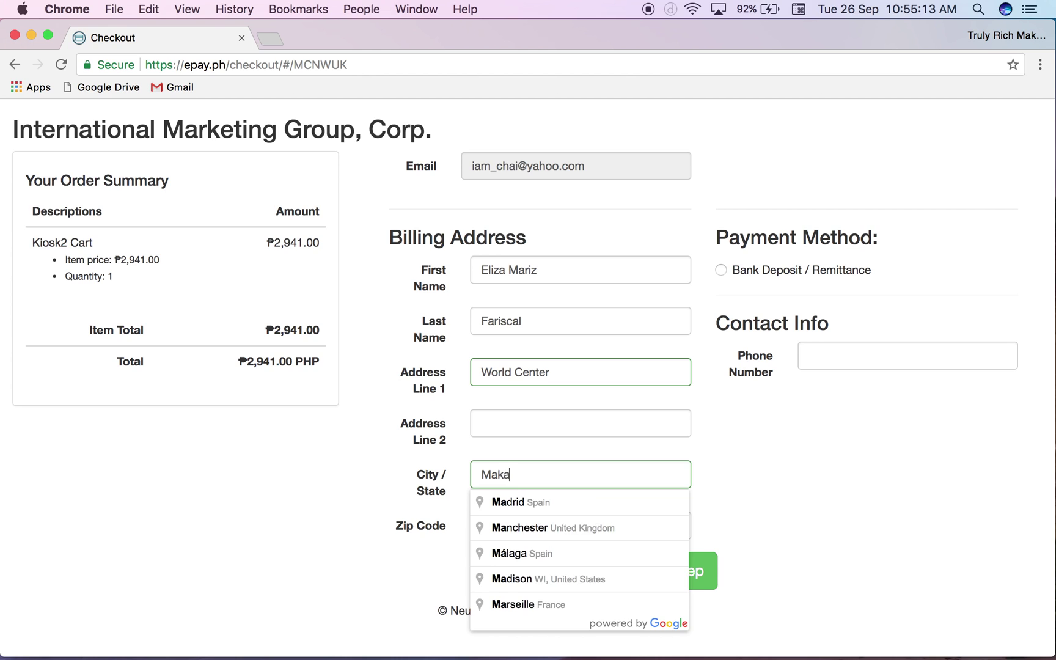
{"action": "left_click", "coordinate": [556, 502]}
{"action": "left_click", "coordinate": [500, 530]}
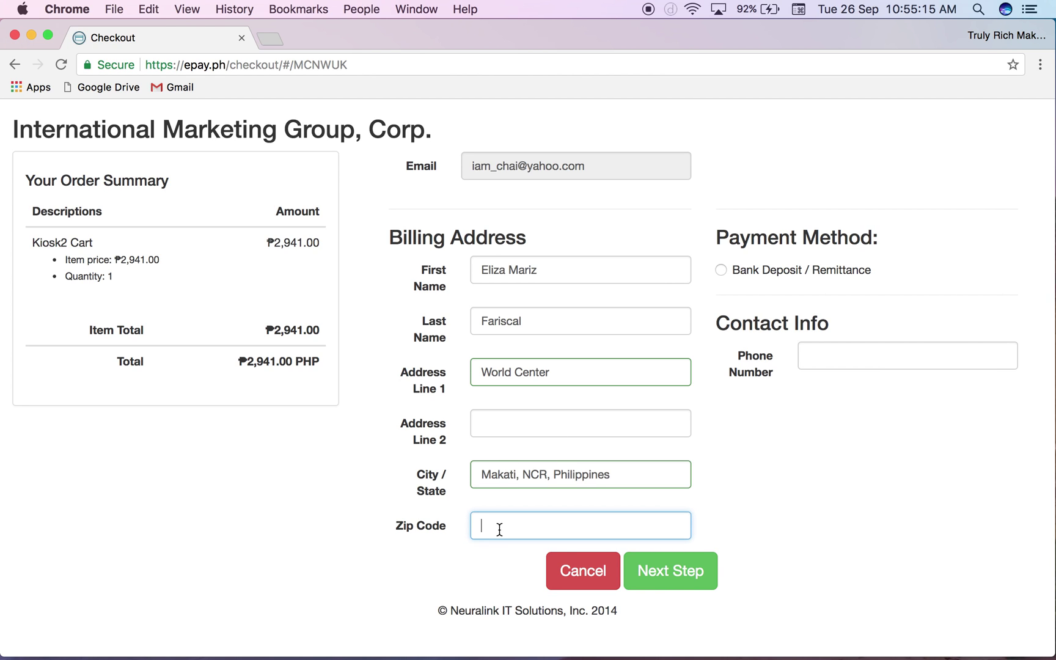
{"action": "type", "text": "1200"}
{"action": "left_click", "coordinate": [785, 274]}
{"action": "left_click", "coordinate": [826, 356]}
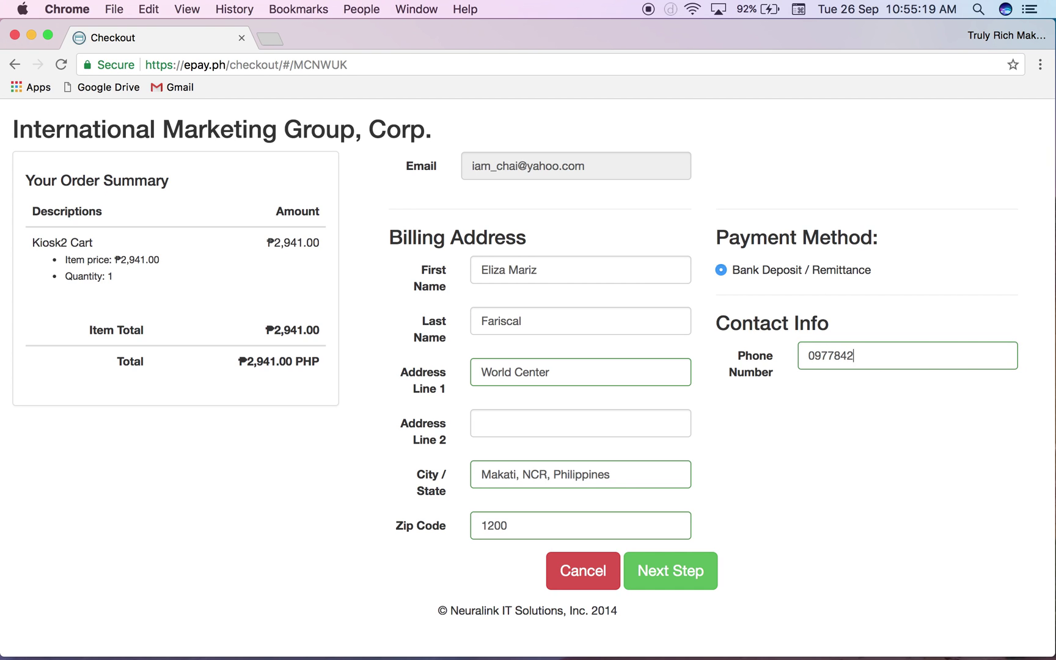
- Enter the contact phone number, continue, and choose PHP - Metrobank as the deposit bank
{"action": "left_click", "coordinate": [690, 569]}
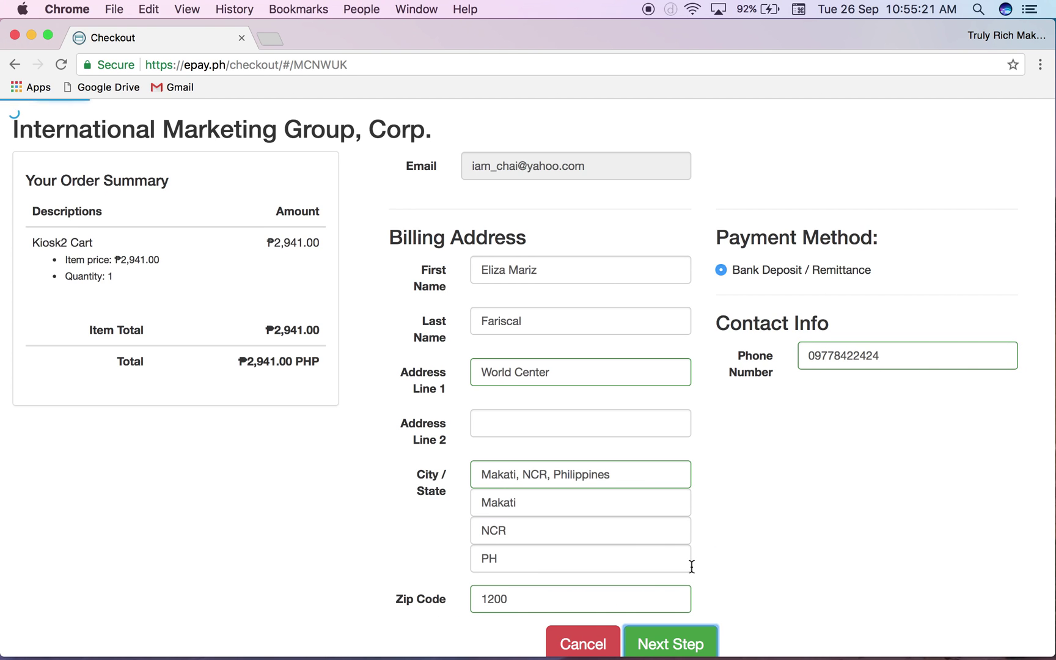
{"action": "scroll", "coordinate": [691, 567], "scroll_direction": "down", "scroll_amount": 1}
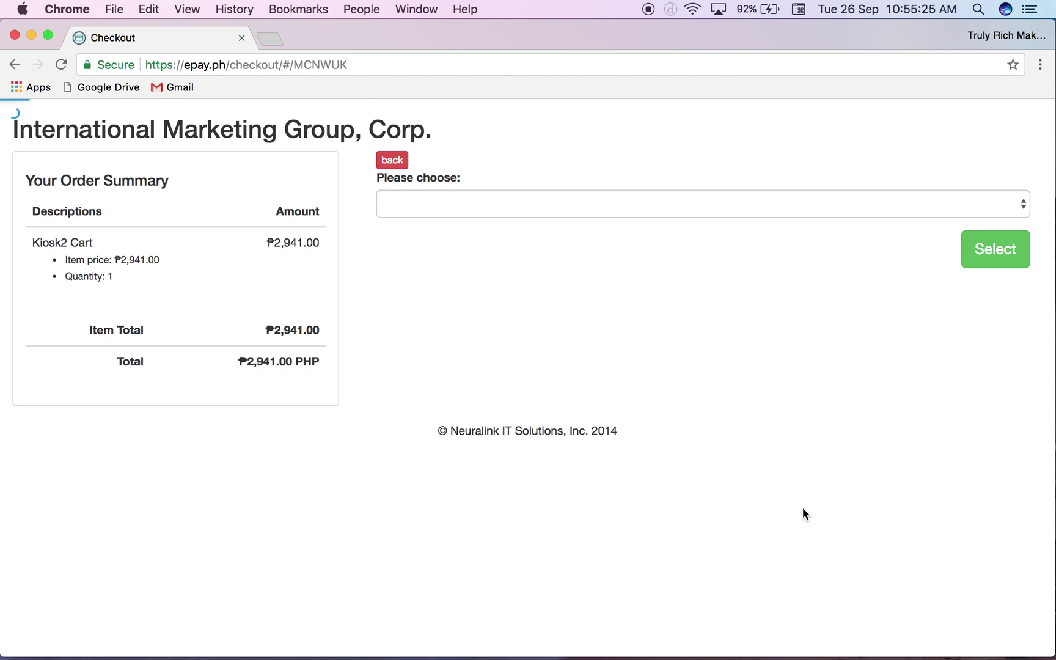
{"action": "left_click", "coordinate": [535, 202]}
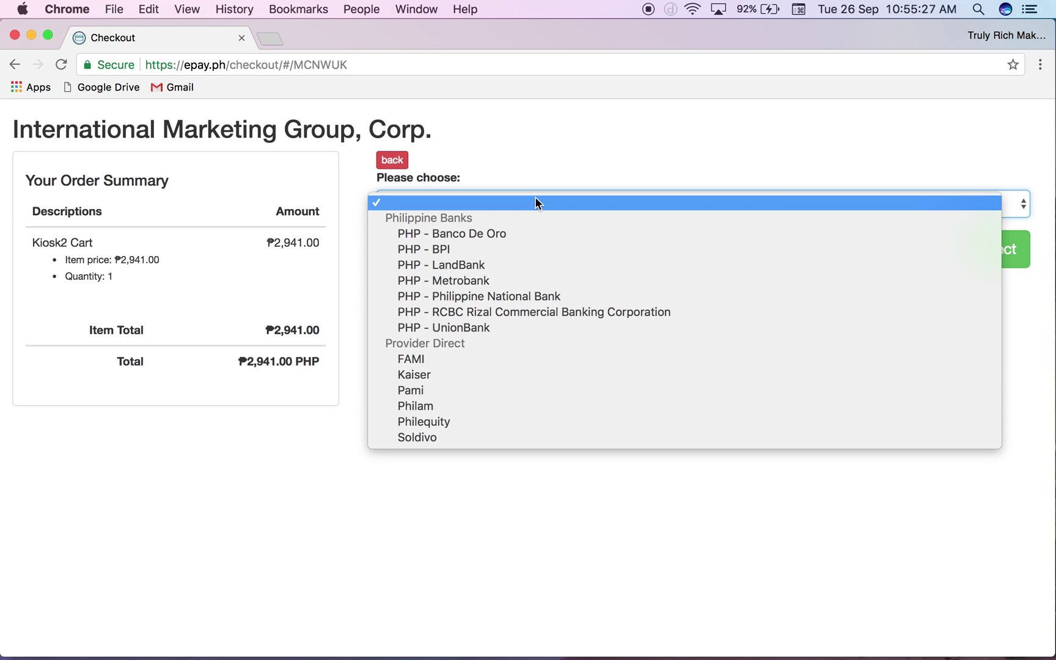
{"action": "left_click", "coordinate": [500, 281]}
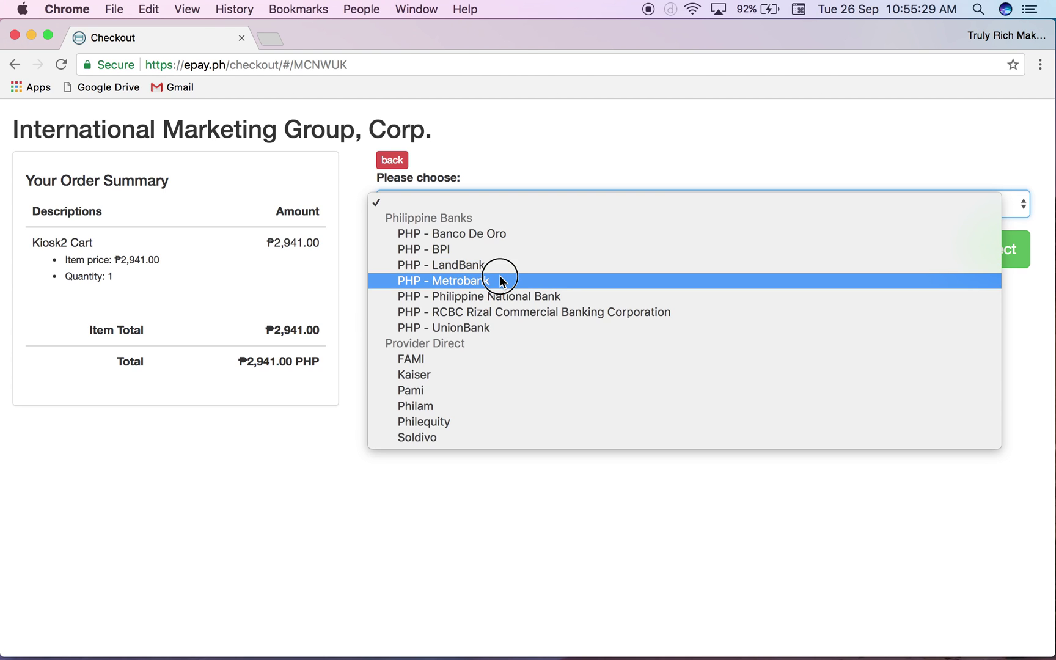
{"action": "left_click", "coordinate": [1003, 263]}
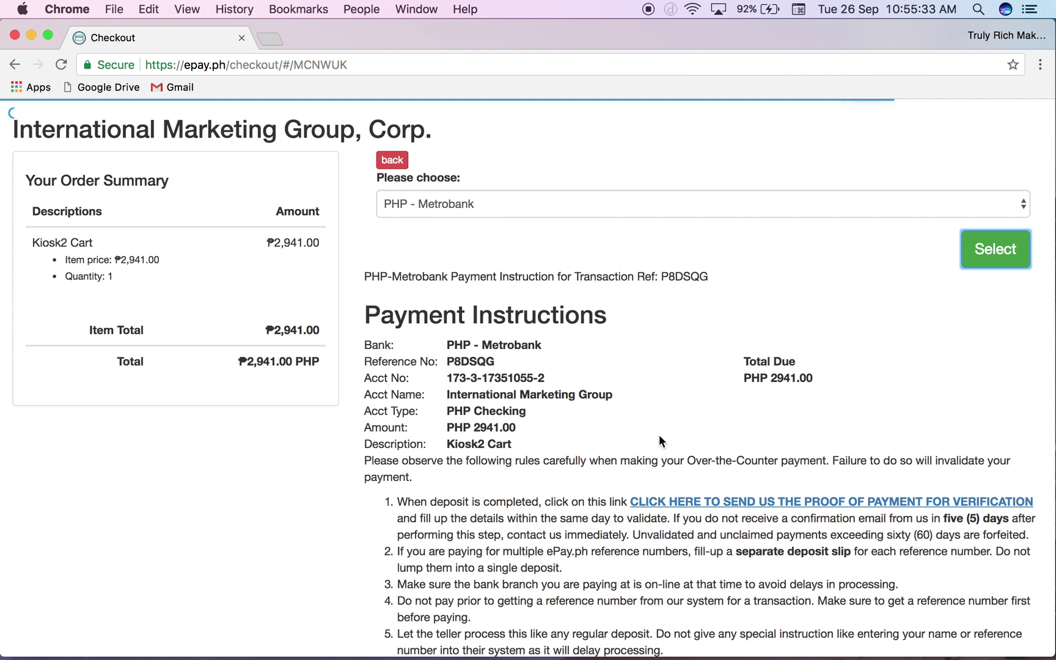
- Review the Metrobank deposit instructions and go to the proof-of-payment page
{"action": "scroll", "coordinate": [659, 440], "scroll_direction": "down", "scroll_amount": 2}
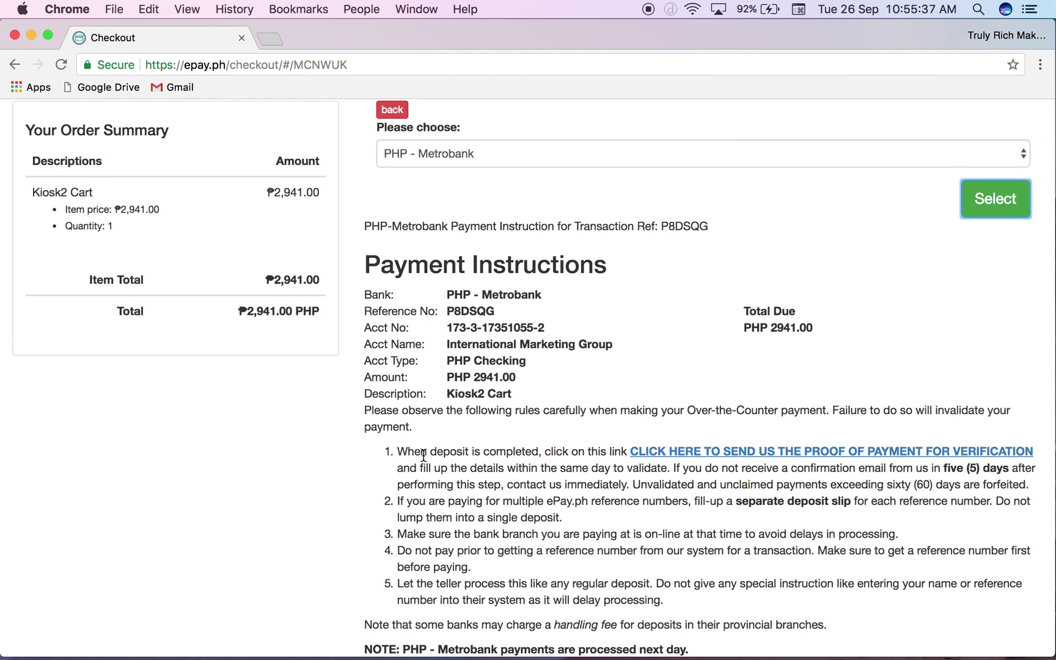
{"action": "left_click_drag", "start_coordinate": [401, 452], "coordinate": [553, 454]}
{"action": "left_click", "coordinate": [555, 453]}
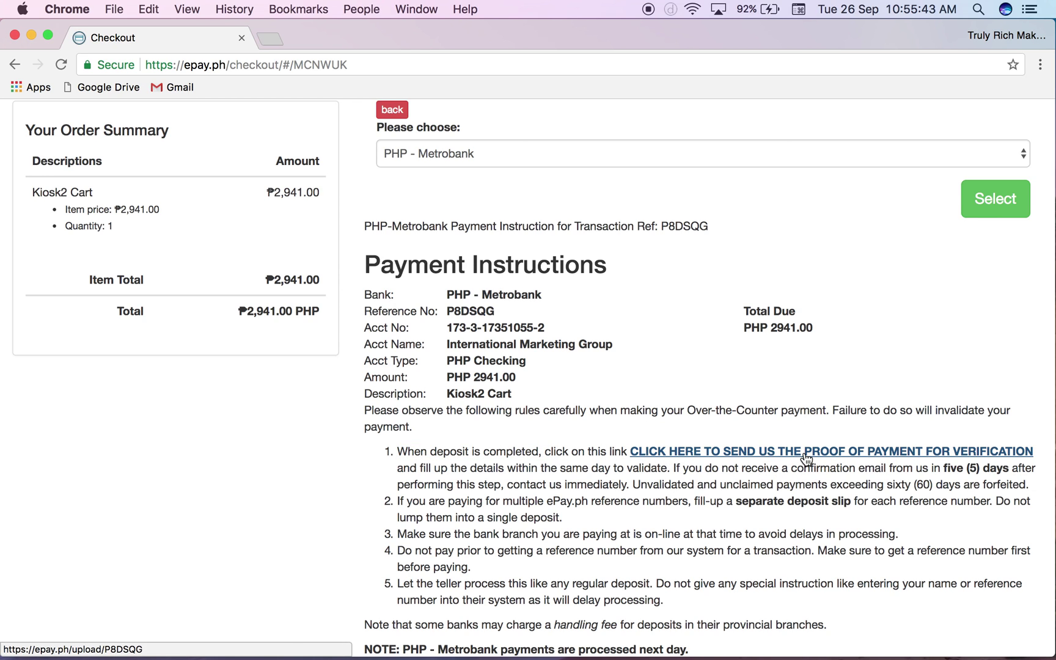
{"action": "left_click", "coordinate": [768, 455]}
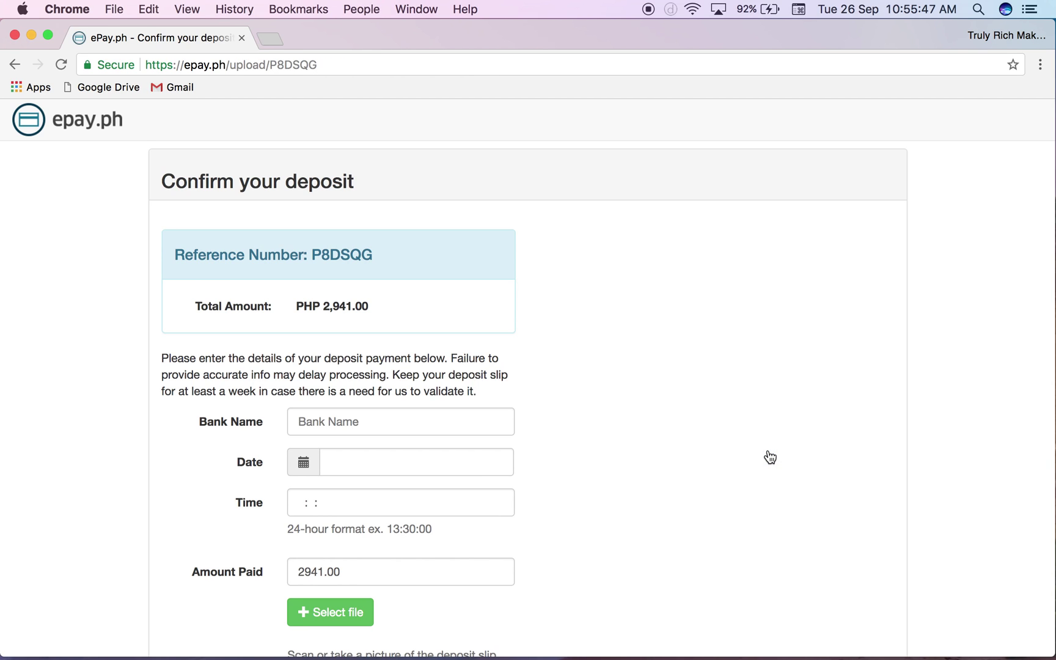
- Record bank Metrobank, deposit date 23 September 2017 and time 02:29:47
{"action": "left_click", "coordinate": [360, 418]}
{"action": "type", "text": "Metrobank"}
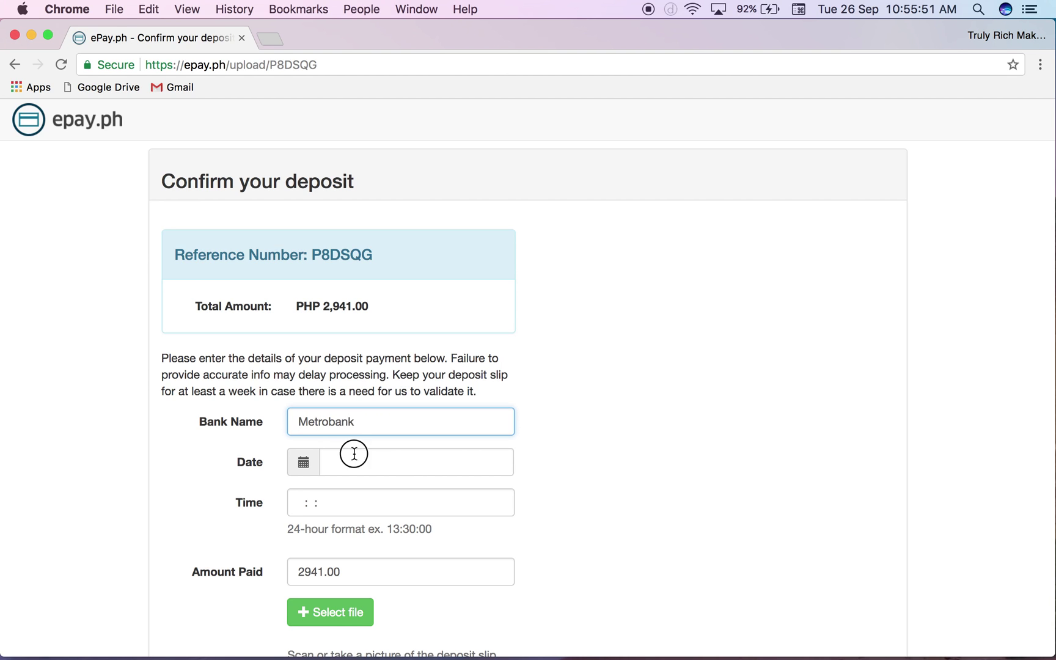
{"action": "left_click", "coordinate": [354, 454]}
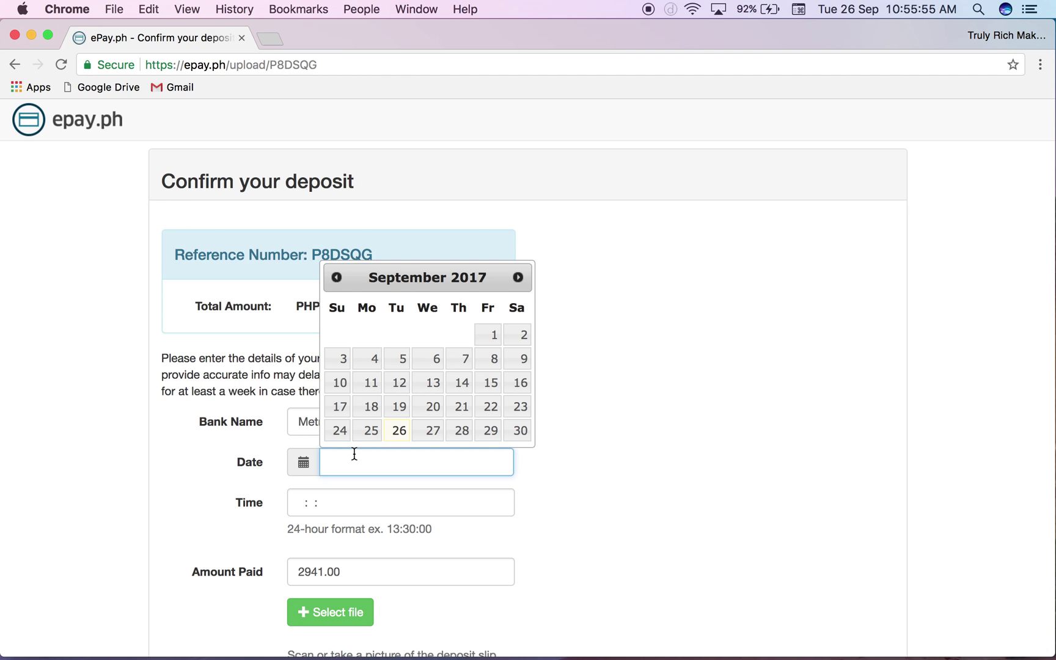
{"action": "left_click", "coordinate": [520, 406]}
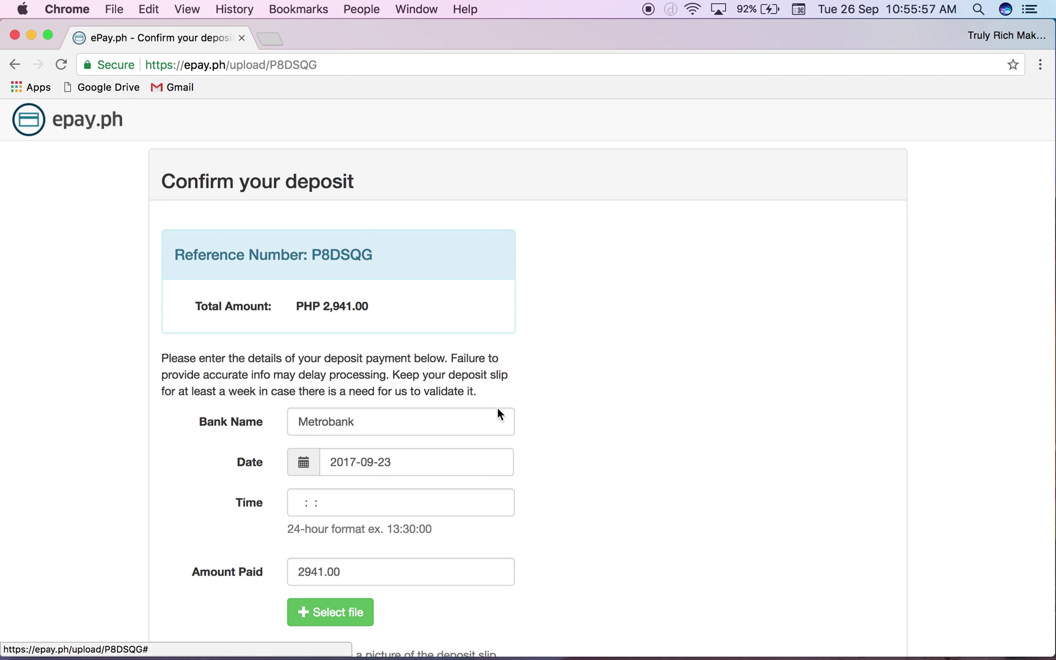
{"action": "left_click", "coordinate": [304, 505]}
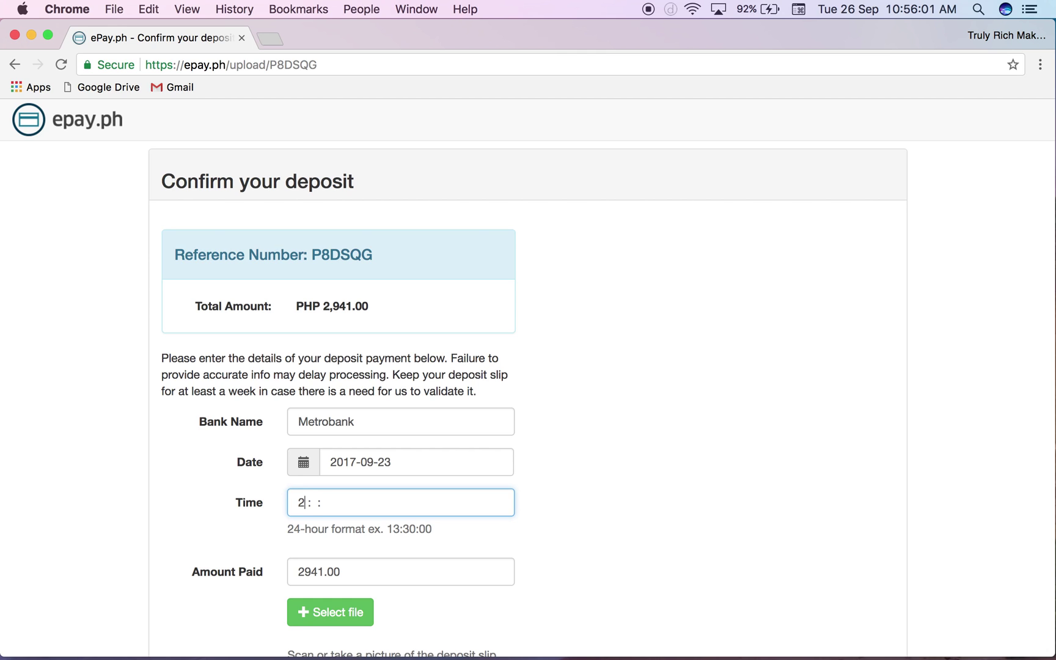
{"action": "key", "text": "BackSpace"}
{"action": "type", "text": "02:29"}
{"action": "scroll", "coordinate": [461, 583], "scroll_direction": "down", "scroll_amount": 3}
{"action": "left_click", "coordinate": [351, 530]}
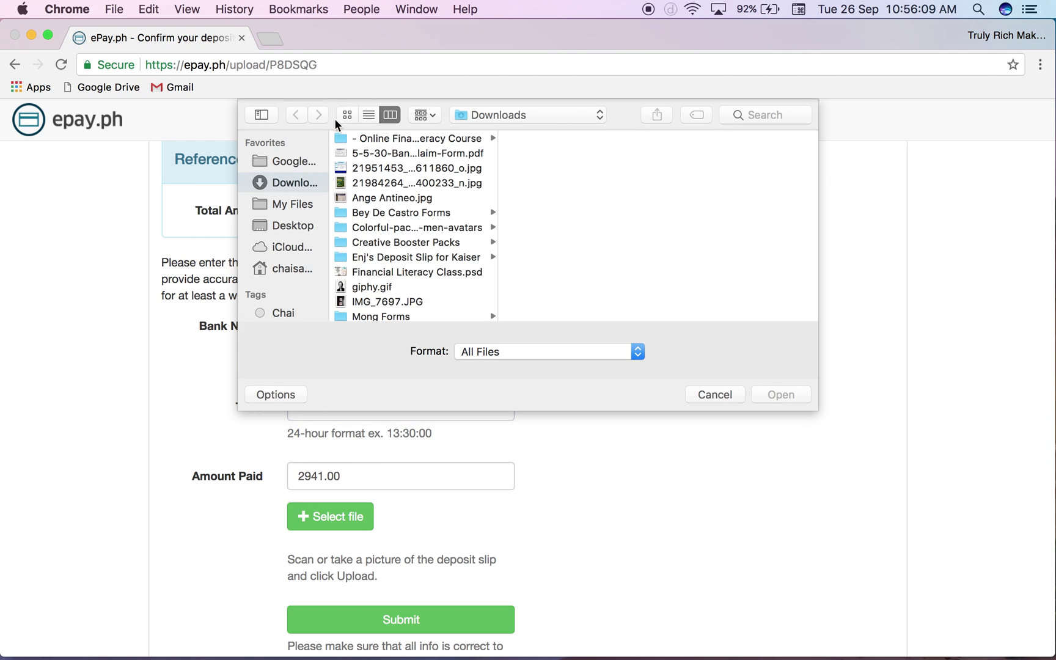
{"action": "left_click", "coordinate": [392, 154]}
{"action": "left_click", "coordinate": [391, 168]}
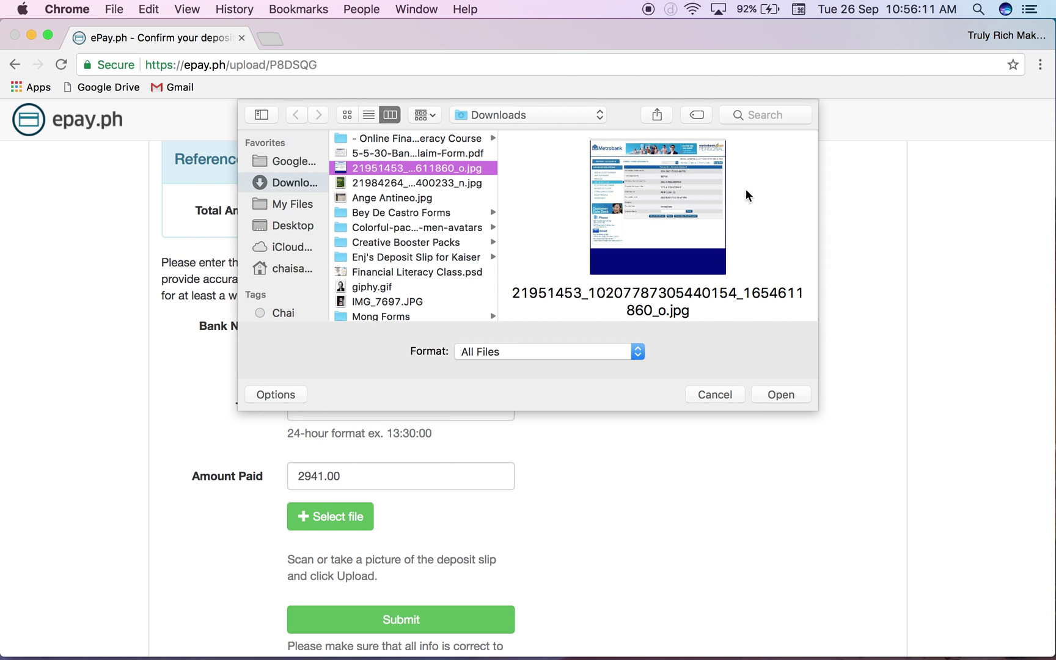
{"action": "left_click_drag", "start_coordinate": [816, 408], "coordinate": [1046, 653]}
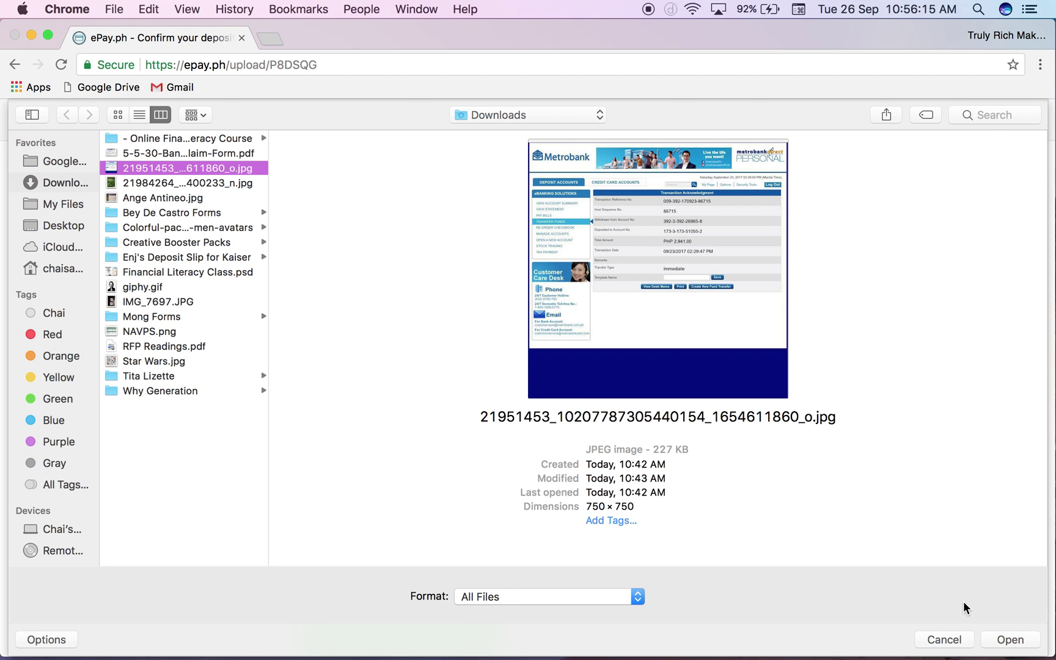
{"action": "left_click", "coordinate": [1011, 640]}
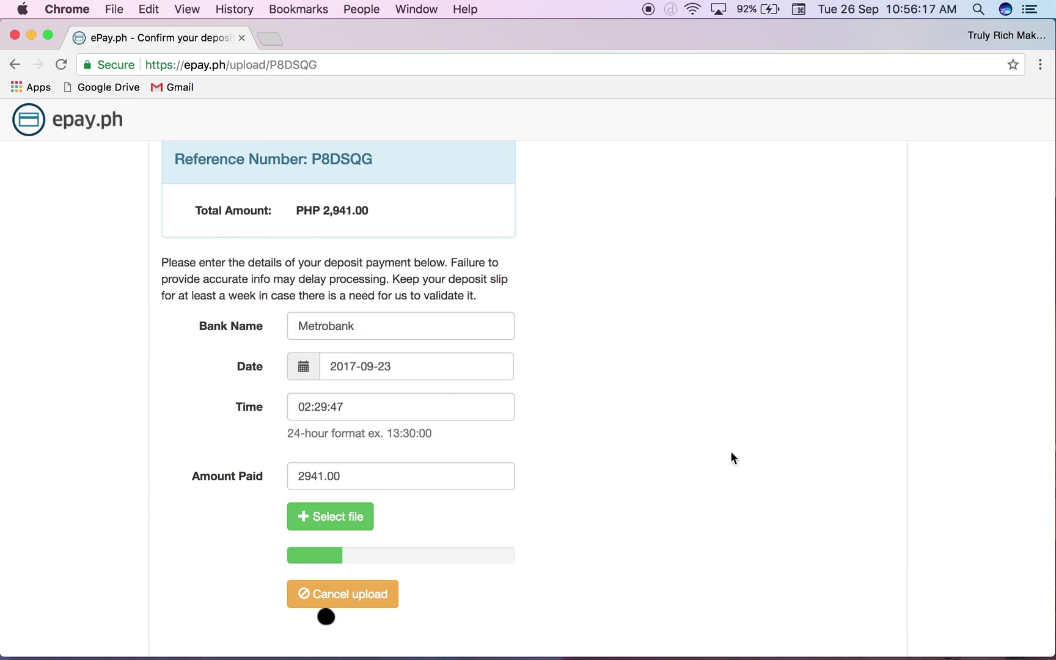
{"action": "scroll", "coordinate": [731, 455], "scroll_direction": "down", "scroll_amount": 3}
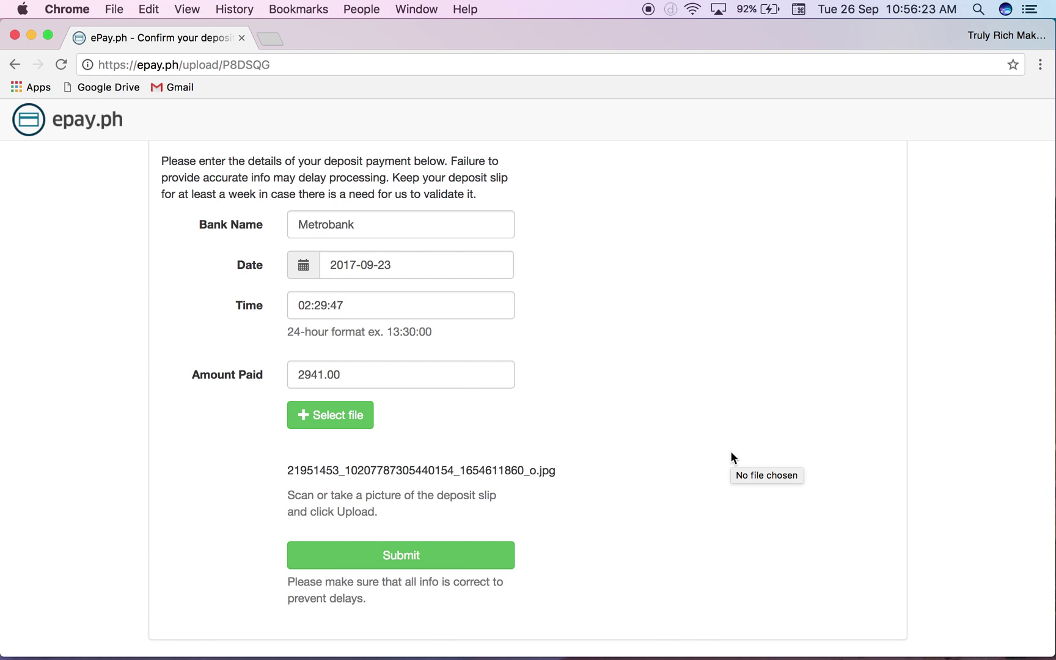
{"action": "left_click", "coordinate": [404, 556]}
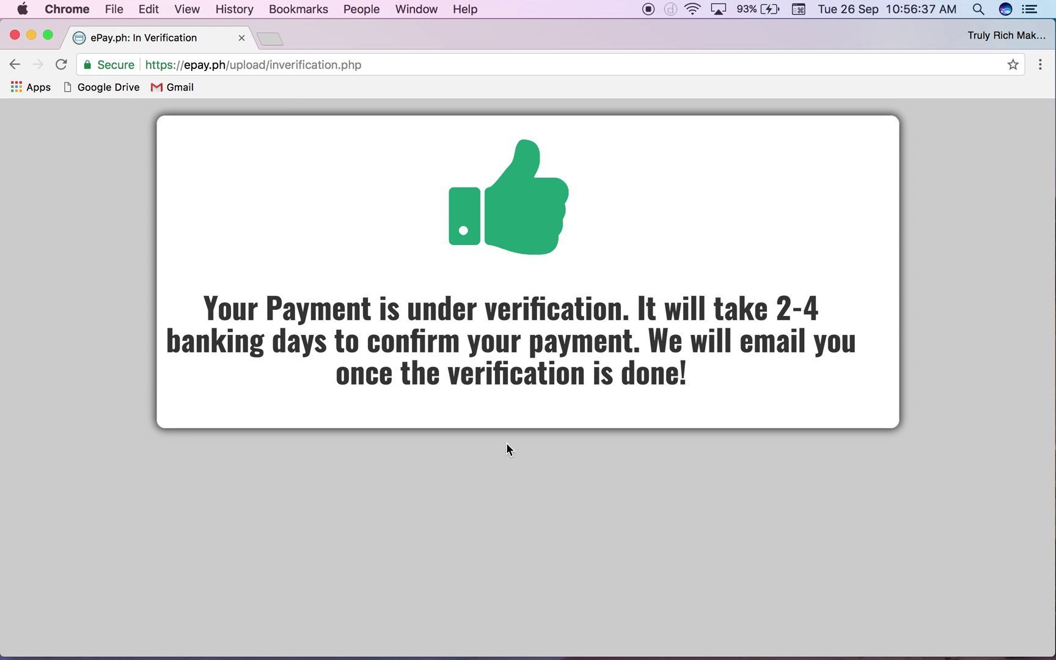
- Search Google for 'kiosk', then add a '2' to the search term
{"action": "left_click", "coordinate": [321, 62]}
{"action": "type", "text": "kiosk"}
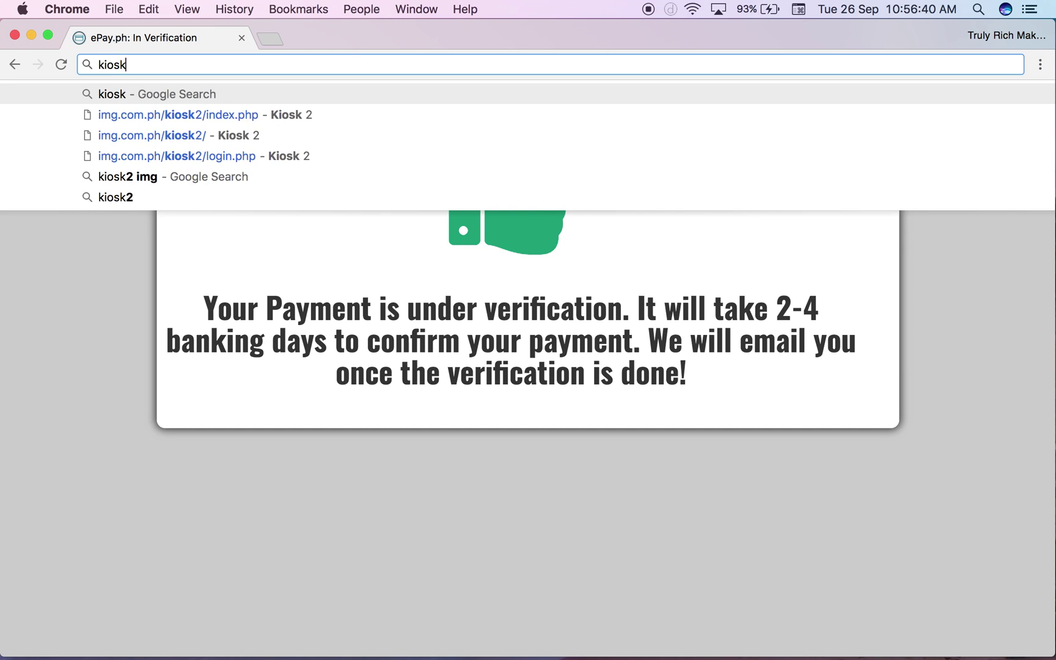
{"action": "key", "text": "Return"}
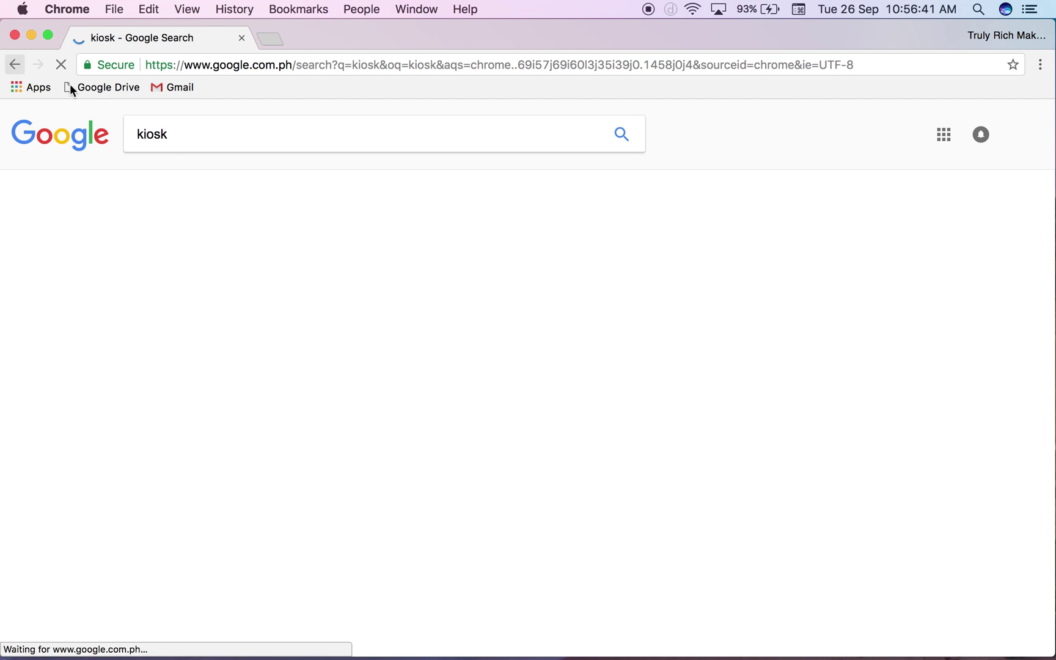
{"action": "left_click", "coordinate": [208, 122]}
{"action": "key", "text": "Left"}
{"action": "key", "text": "Left"}
{"action": "key", "text": "Left"}
{"action": "key", "text": "Left"}
{"action": "type", "text": "2"}
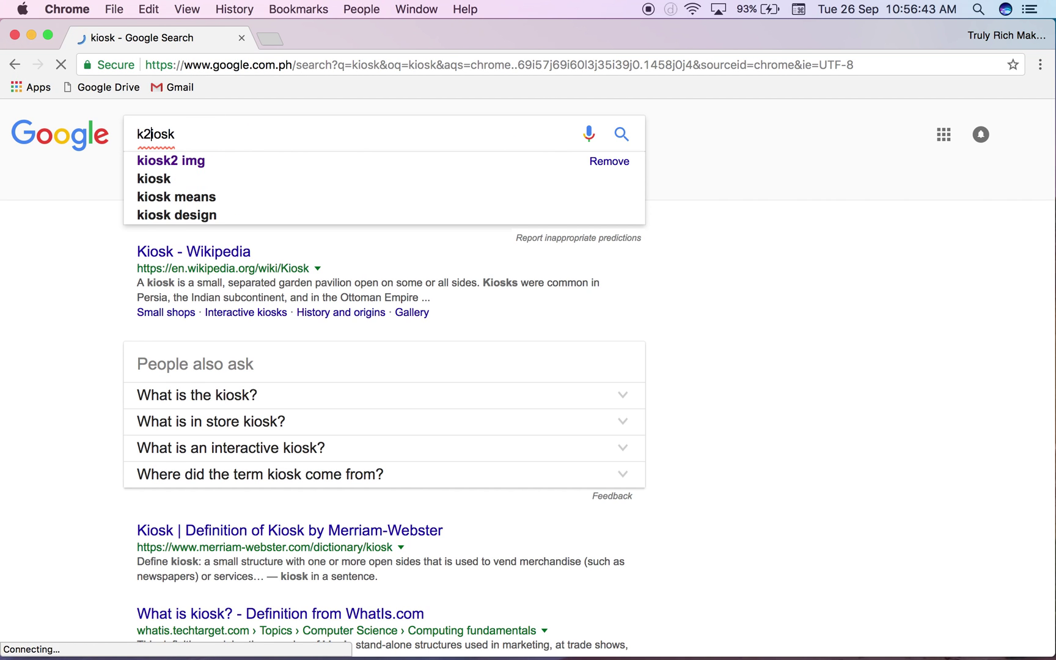
- Go to img.com.ph/kiosk2 and open the Additional Investments form
{"action": "left_click", "coordinate": [228, 61]}
{"action": "type", "text": "img.com.ph/kiosk2/index.php#/"}
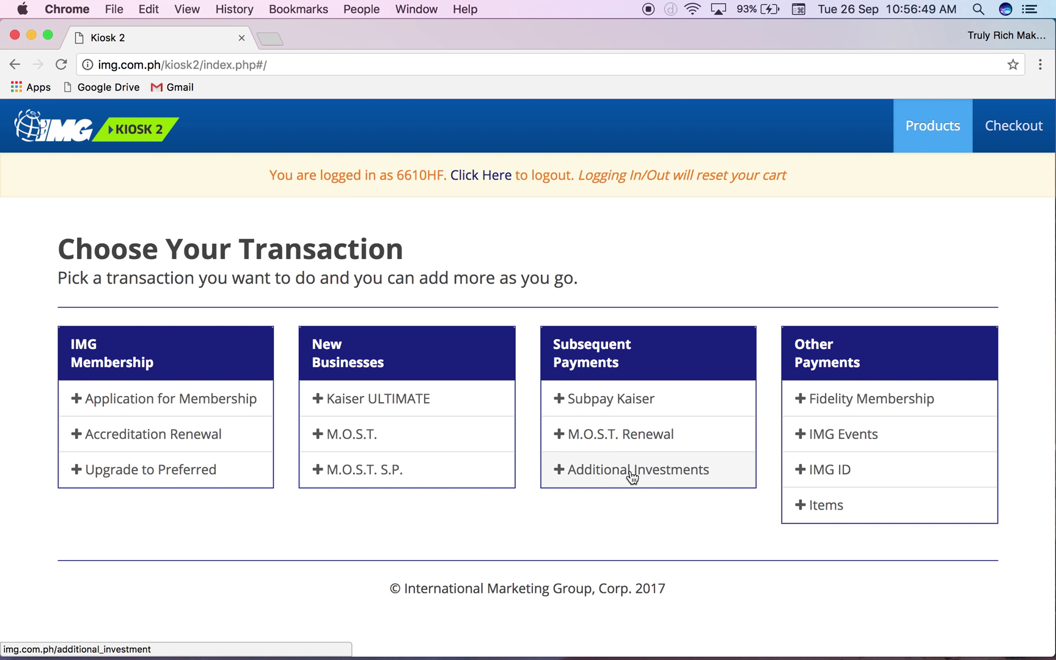
{"action": "left_click", "coordinate": [632, 476]}
- Scroll the Additional Investments form and view the Company and Fund lists without selecting either
{"action": "scroll", "coordinate": [412, 419], "scroll_direction": "down", "scroll_amount": 3}
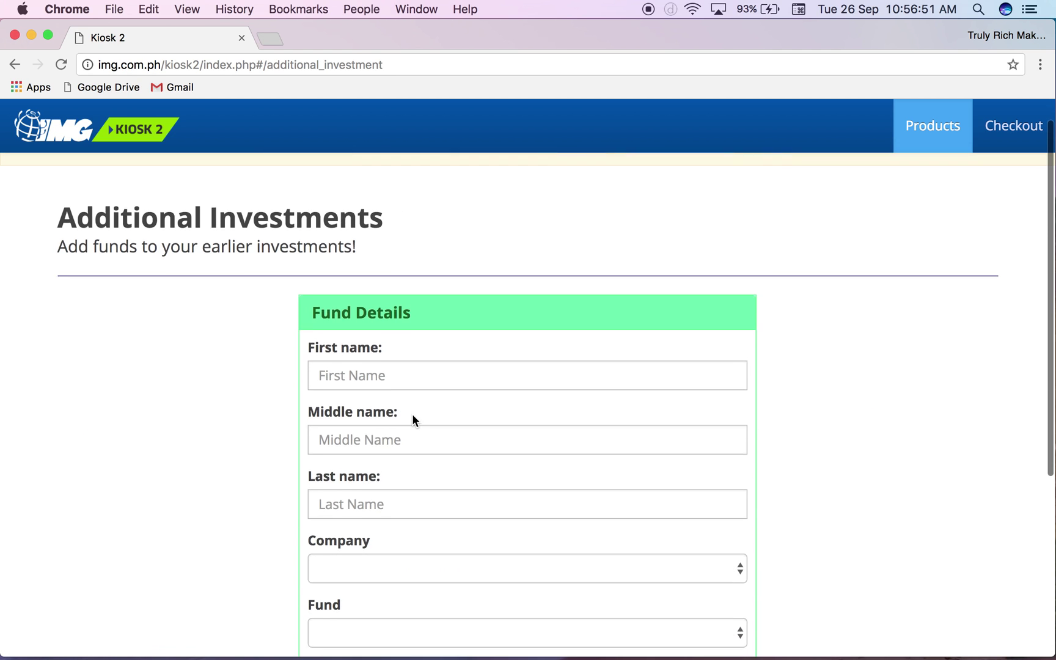
{"action": "scroll", "coordinate": [413, 420], "scroll_direction": "down", "scroll_amount": 5}
{"action": "scroll", "coordinate": [413, 421], "scroll_direction": "up", "scroll_amount": 5}
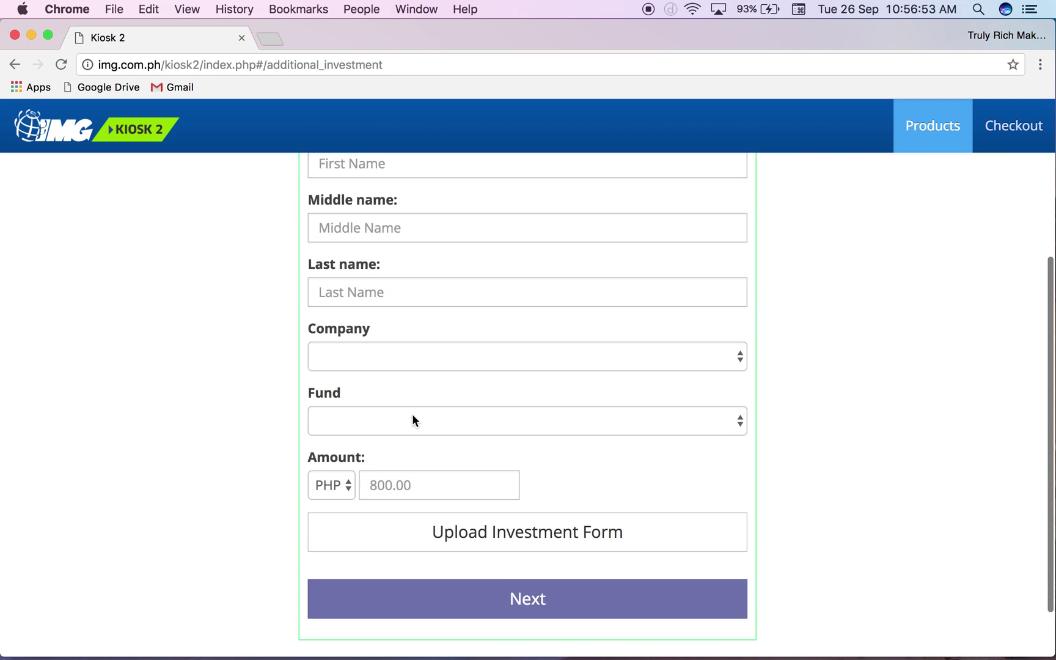
{"action": "scroll", "coordinate": [414, 421], "scroll_direction": "down", "scroll_amount": 5}
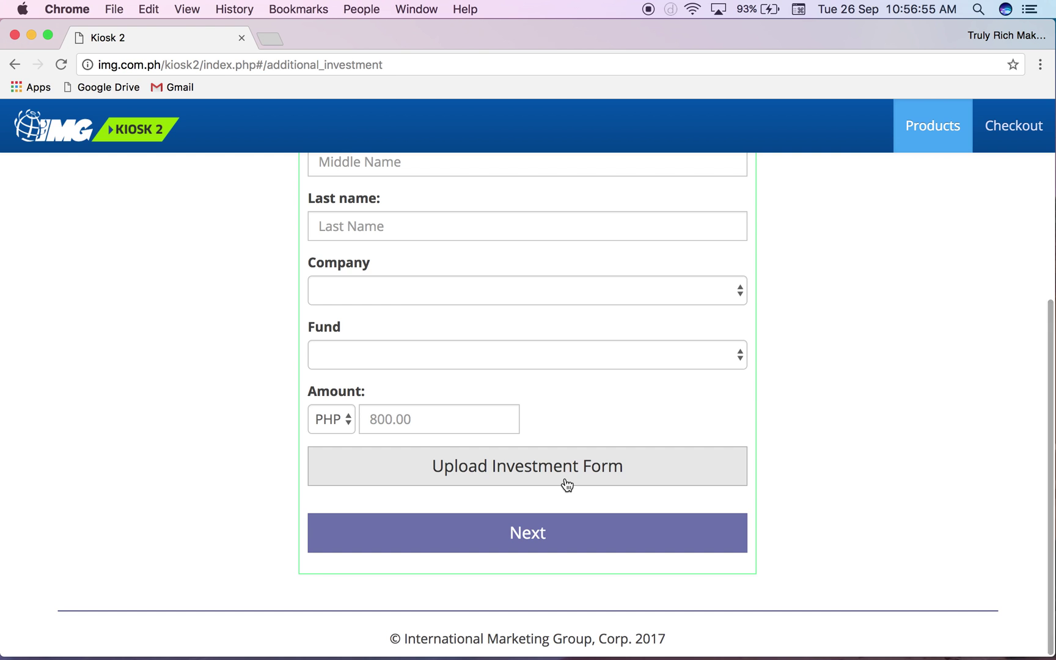
{"action": "left_click", "coordinate": [416, 297]}
{"action": "left_click", "coordinate": [847, 460]}
{"action": "left_click", "coordinate": [416, 372]}
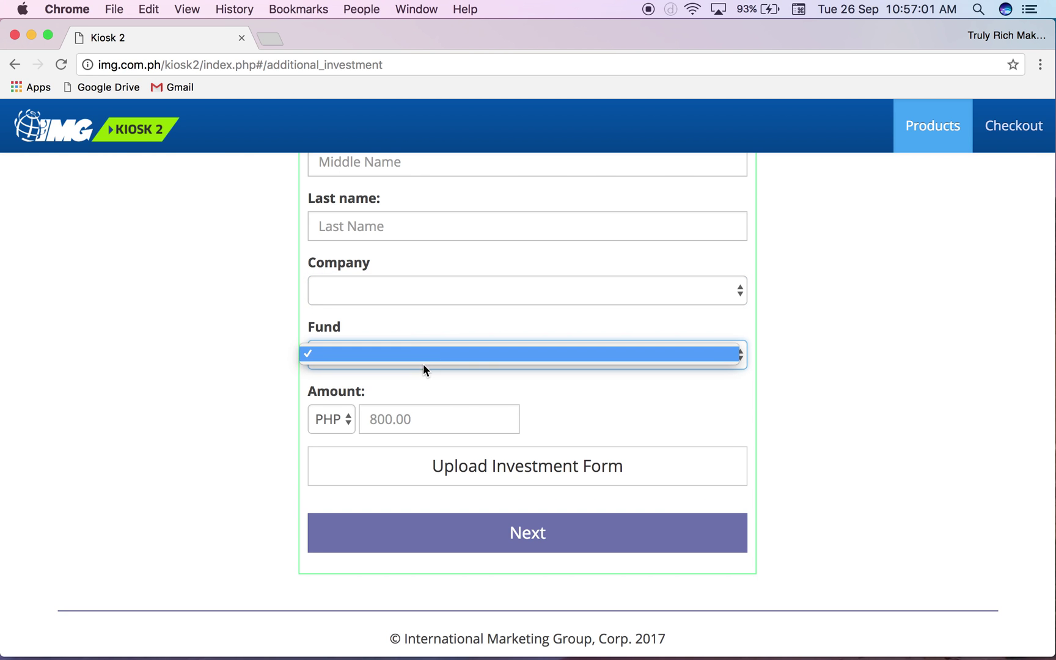
{"action": "left_click", "coordinate": [889, 356]}
{"action": "scroll", "coordinate": [890, 360], "scroll_direction": "up", "scroll_amount": 5}
{"action": "scroll", "coordinate": [890, 360], "scroll_direction": "down", "scroll_amount": 3}
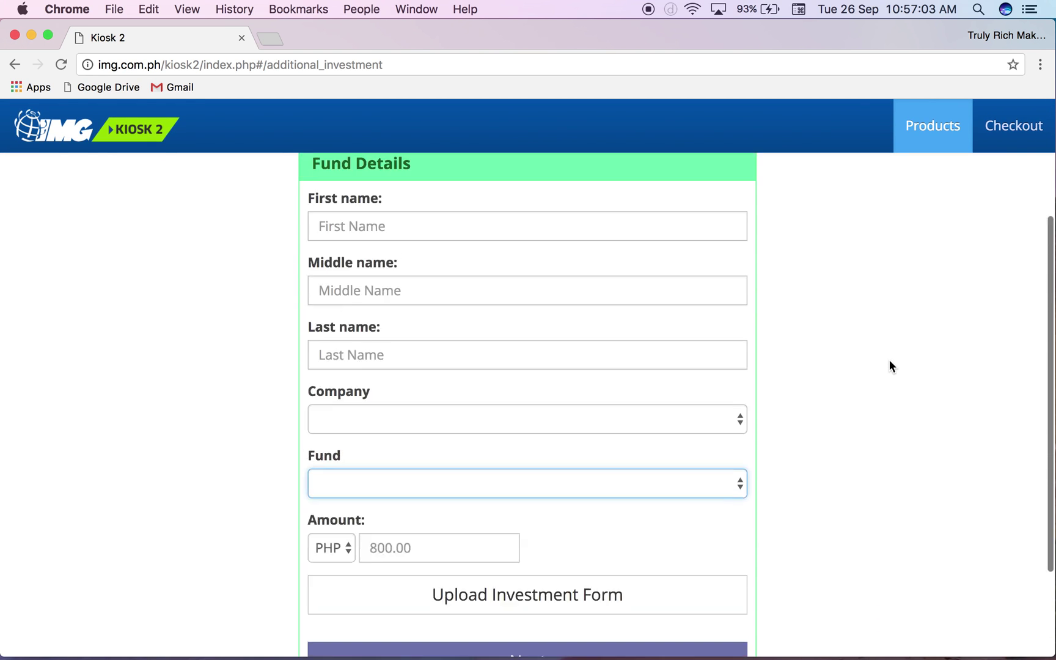
{"action": "scroll", "coordinate": [693, 188], "scroll_direction": "up", "scroll_amount": 3}
- Return to Choose Your Transaction, open IMG Events and select BANGKOK SUMMIT 2017 - EARLY BIRD
{"action": "left_click", "coordinate": [127, 133]}
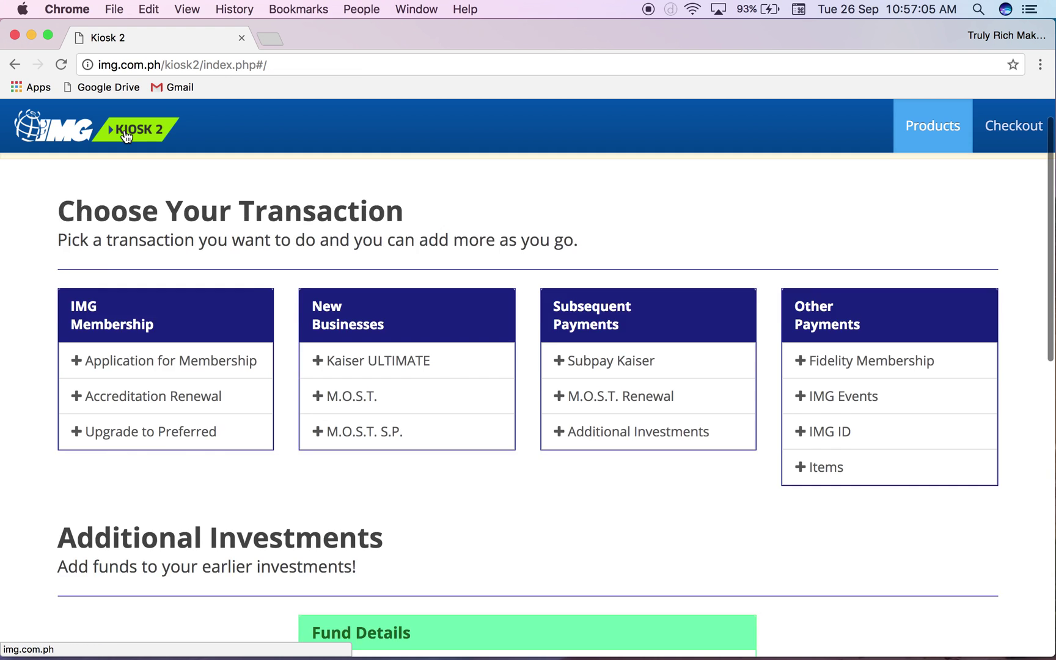
{"action": "left_click", "coordinate": [843, 434]}
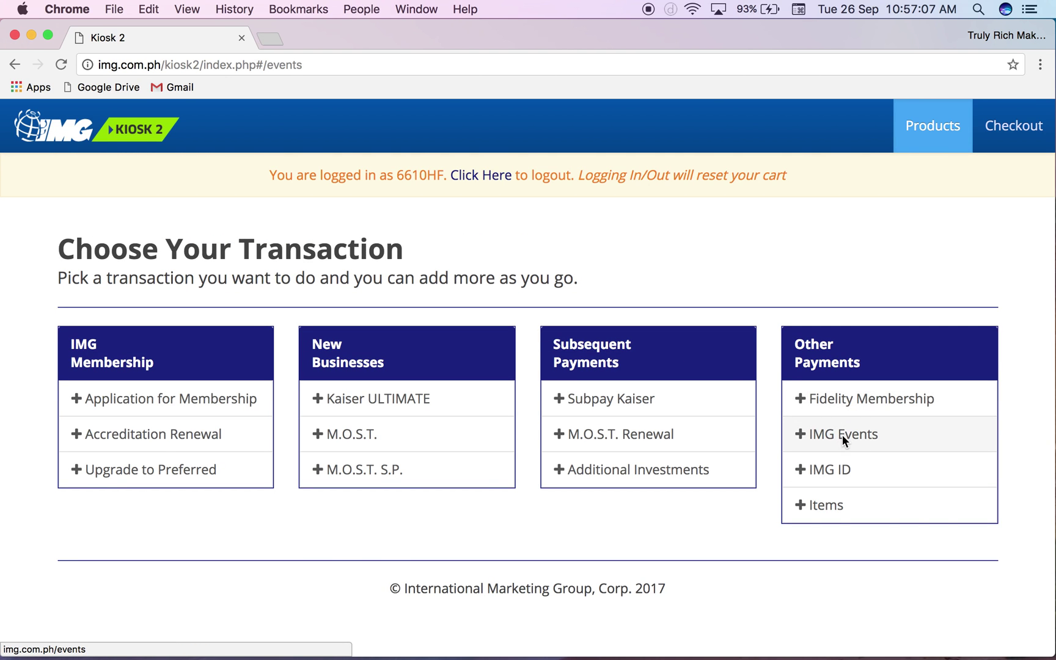
{"action": "scroll", "coordinate": [842, 435], "scroll_direction": "down", "scroll_amount": 3}
{"action": "scroll", "coordinate": [842, 434], "scroll_direction": "down", "scroll_amount": 3}
{"action": "left_click", "coordinate": [483, 237]}
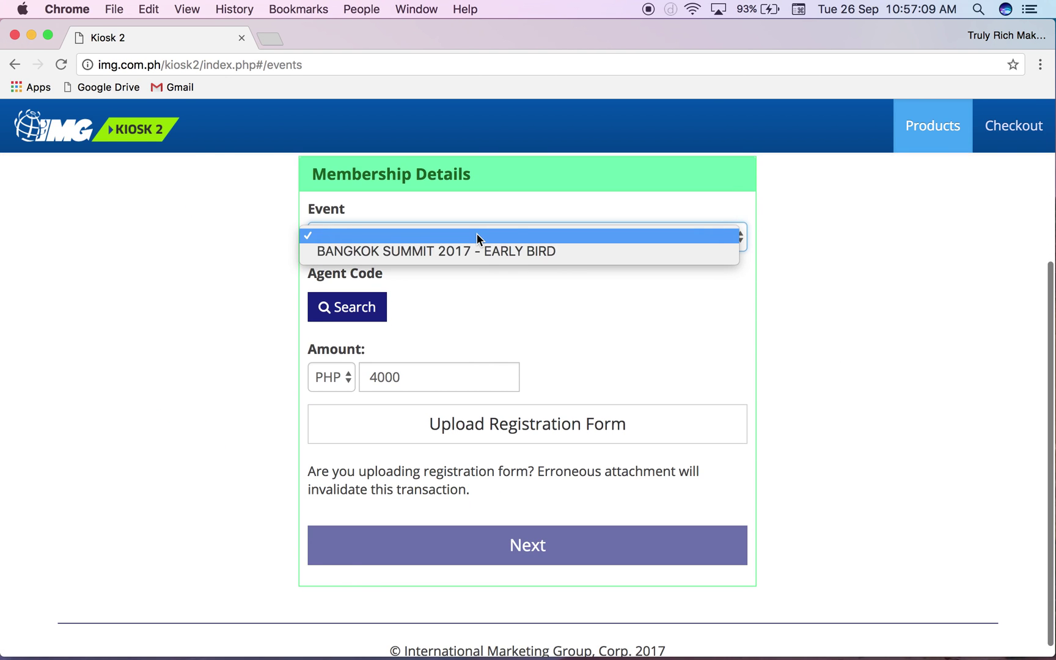
{"action": "left_click", "coordinate": [494, 252]}
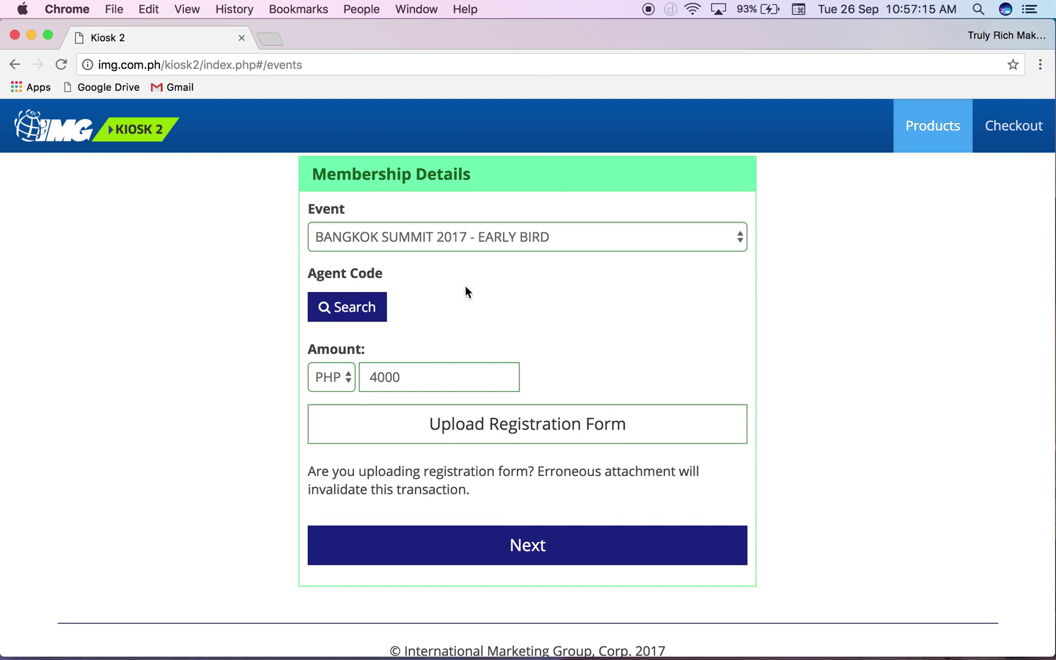
- Continue with the PHP 4000 event, dismiss the missing registration form alert, and go back
{"action": "scroll", "coordinate": [553, 266], "scroll_direction": "up", "scroll_amount": 5}
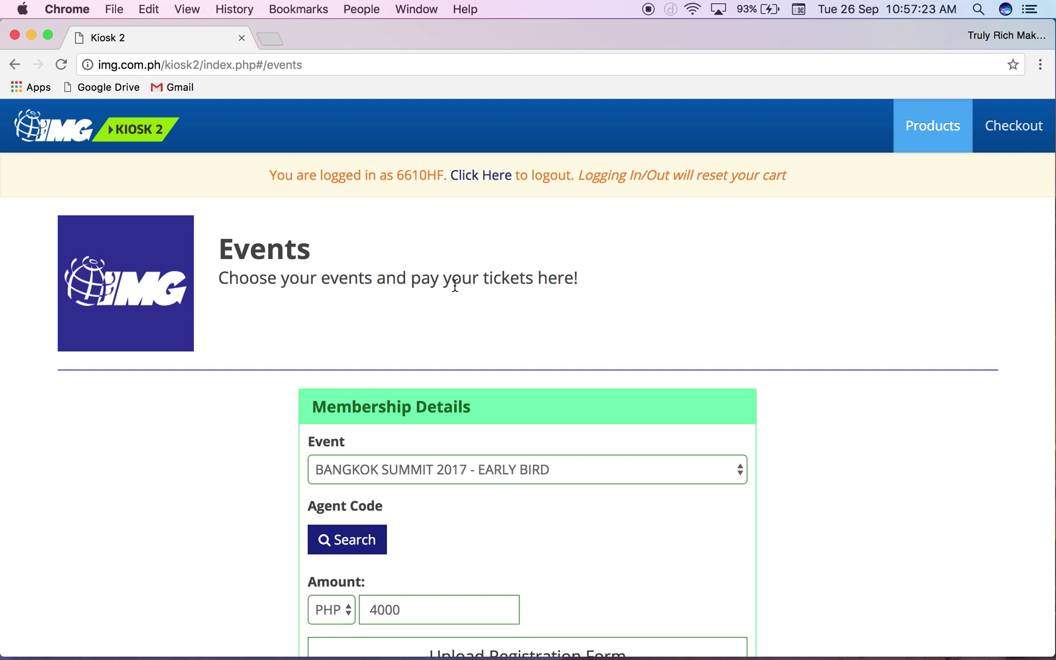
{"action": "scroll", "coordinate": [455, 286], "scroll_direction": "down", "scroll_amount": 5}
{"action": "left_click", "coordinate": [561, 566]}
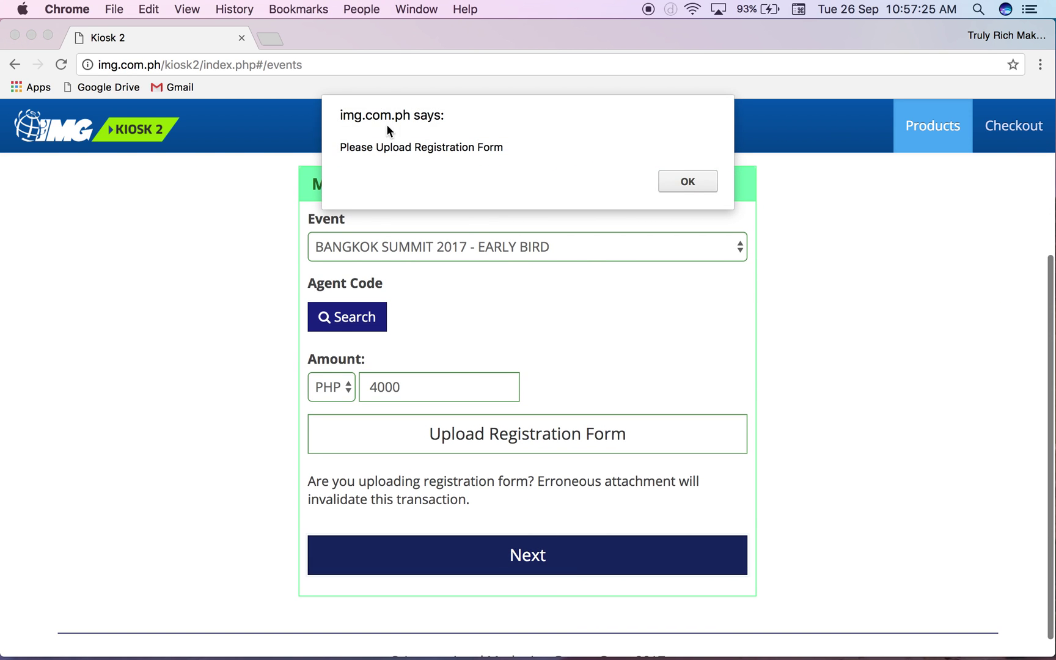
{"action": "left_click", "coordinate": [702, 187]}
{"action": "scroll", "coordinate": [807, 299], "scroll_direction": "up", "scroll_amount": 5}
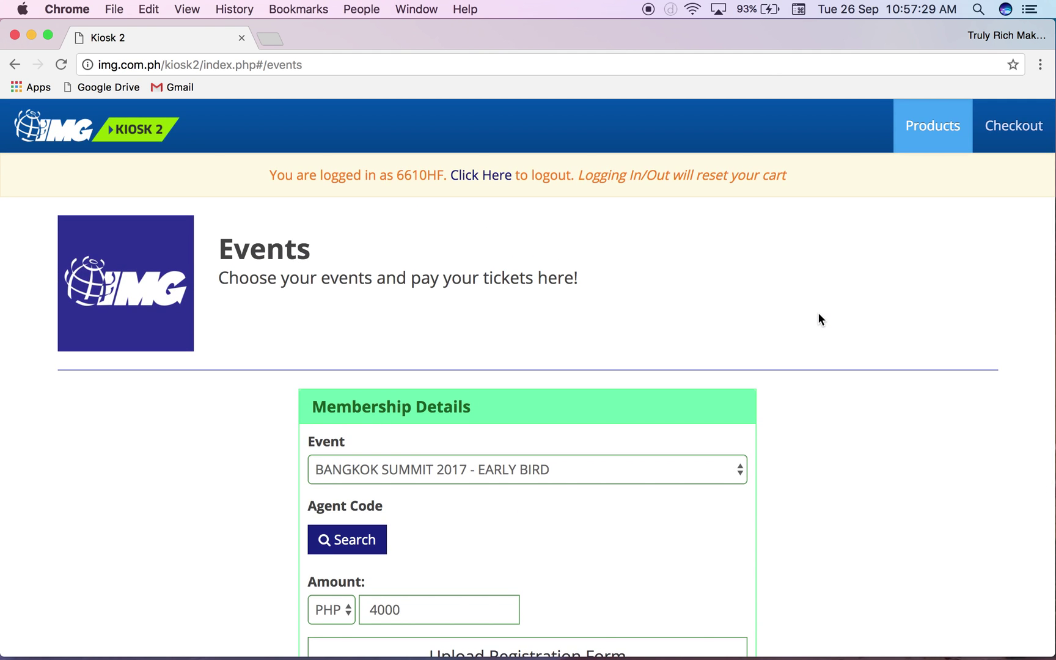
{"action": "left_click", "coordinate": [162, 152]}
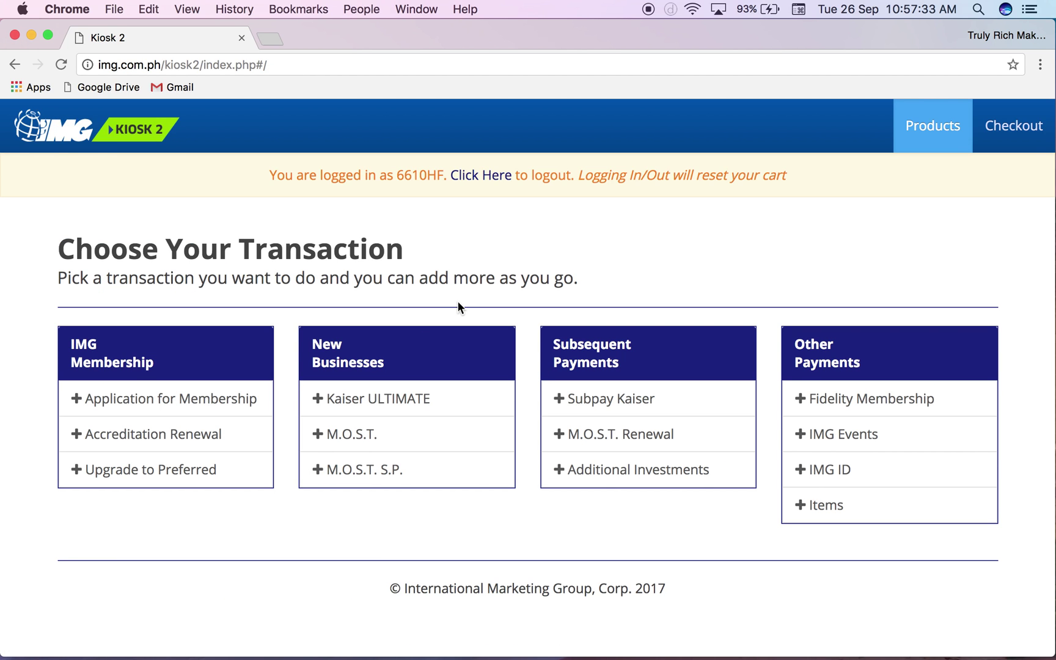